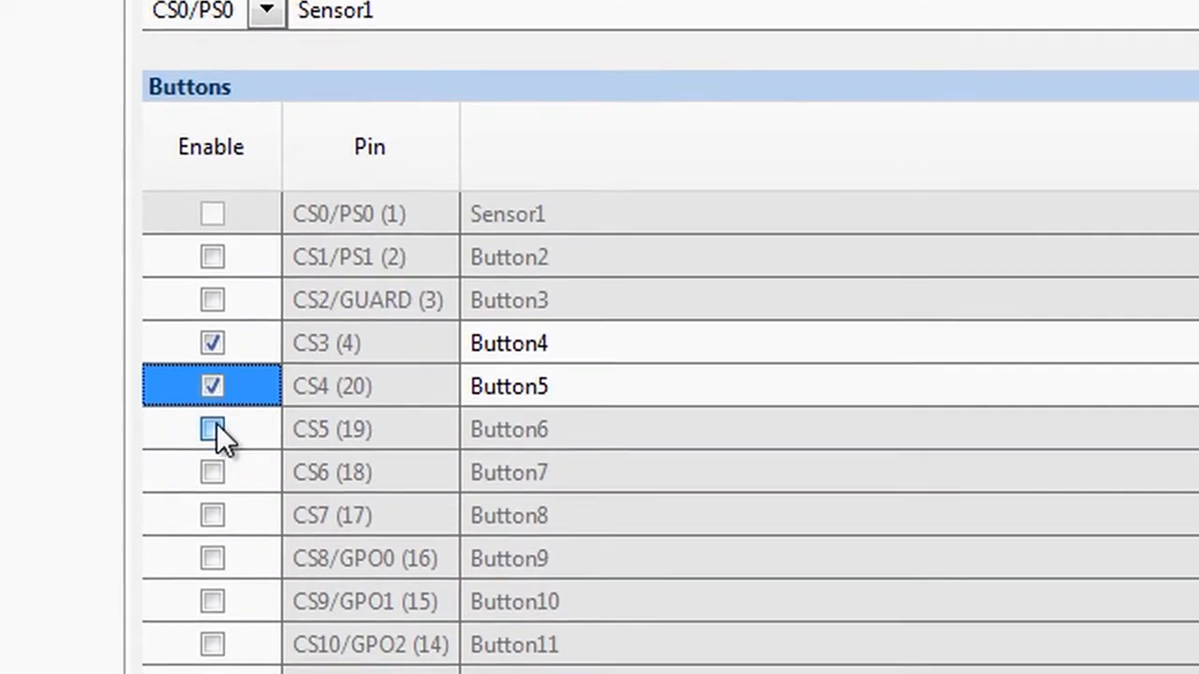
left_click(214, 492)
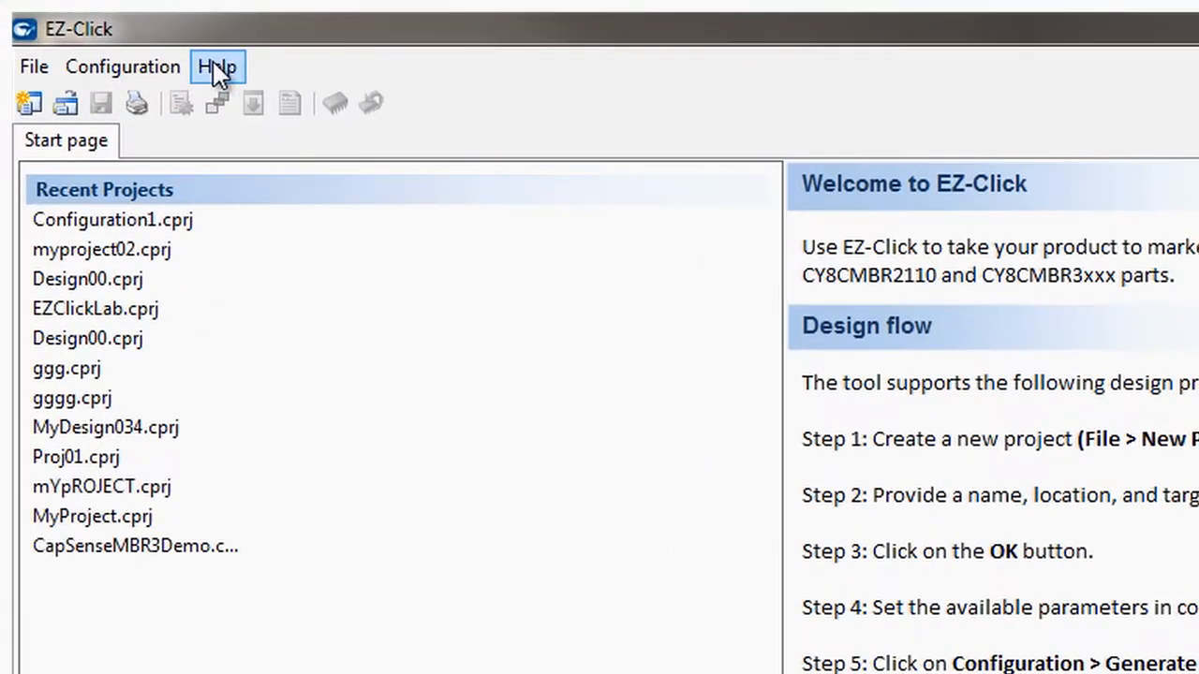
left_click(217, 71)
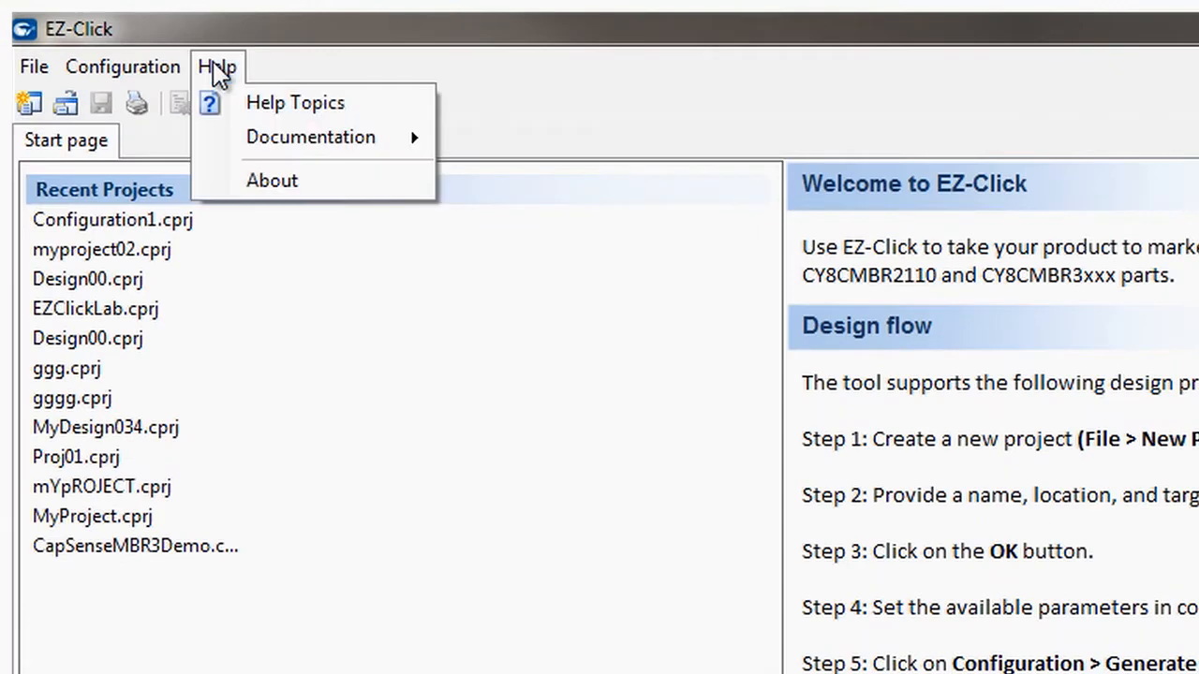
mouse_move(362, 147)
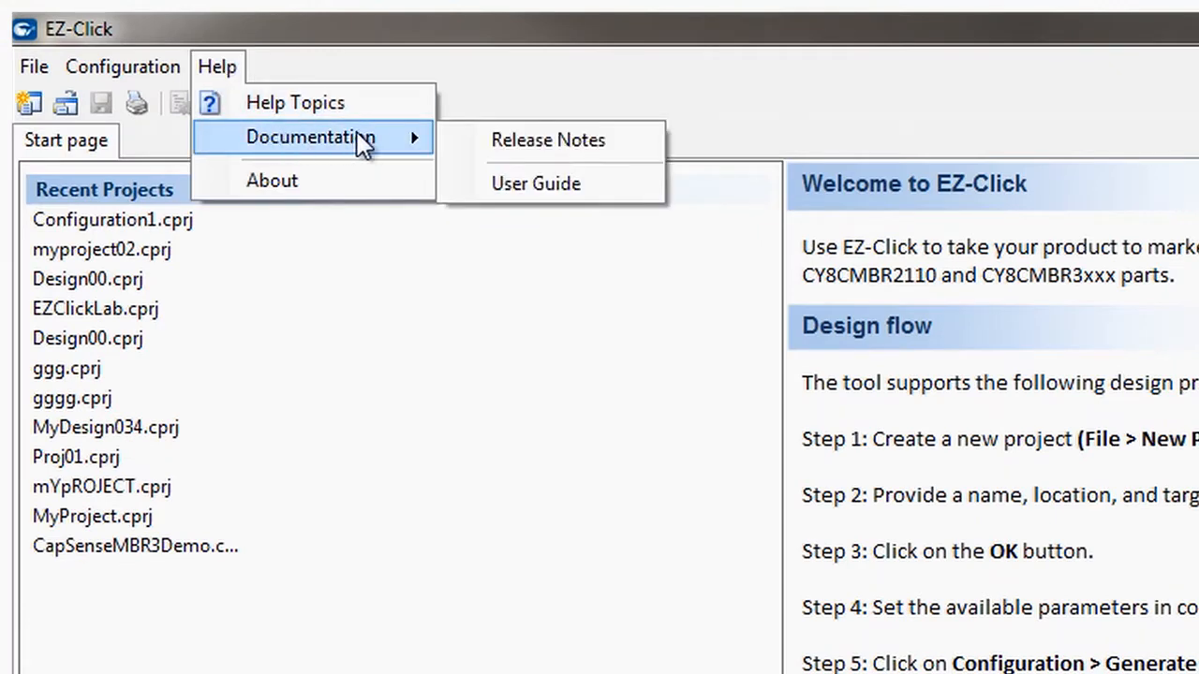
left_click(641, 317)
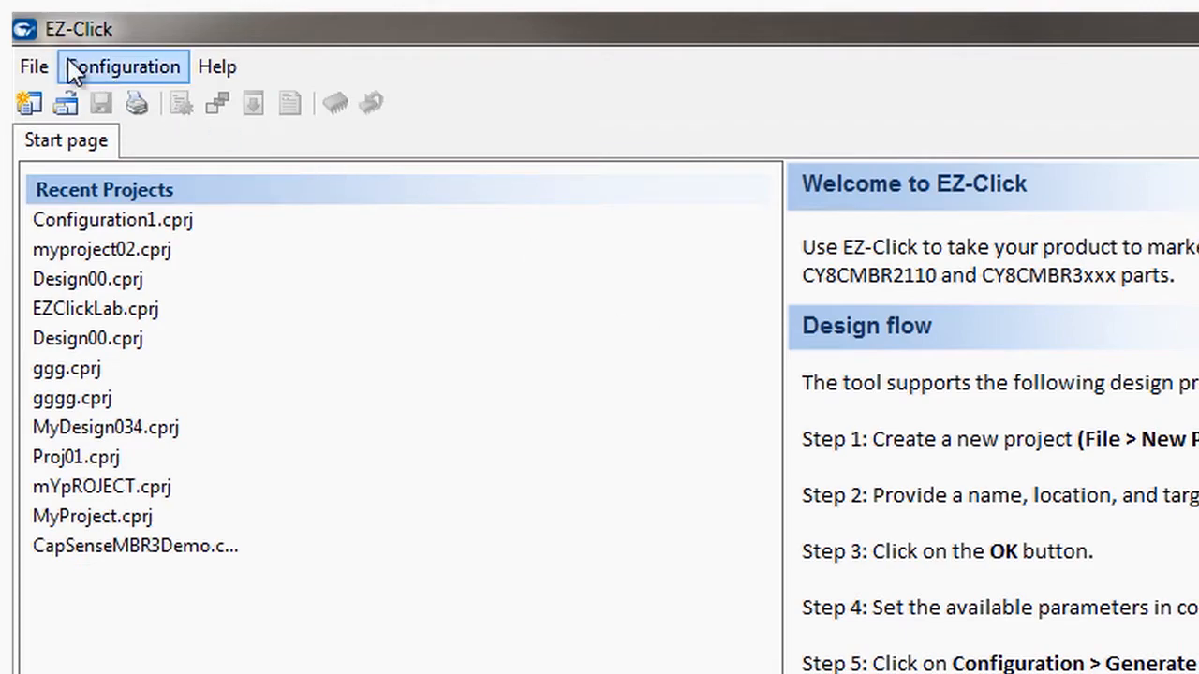
Start a new project named Design01 and check the available target devices.
left_click(39, 71)
left_click(49, 105)
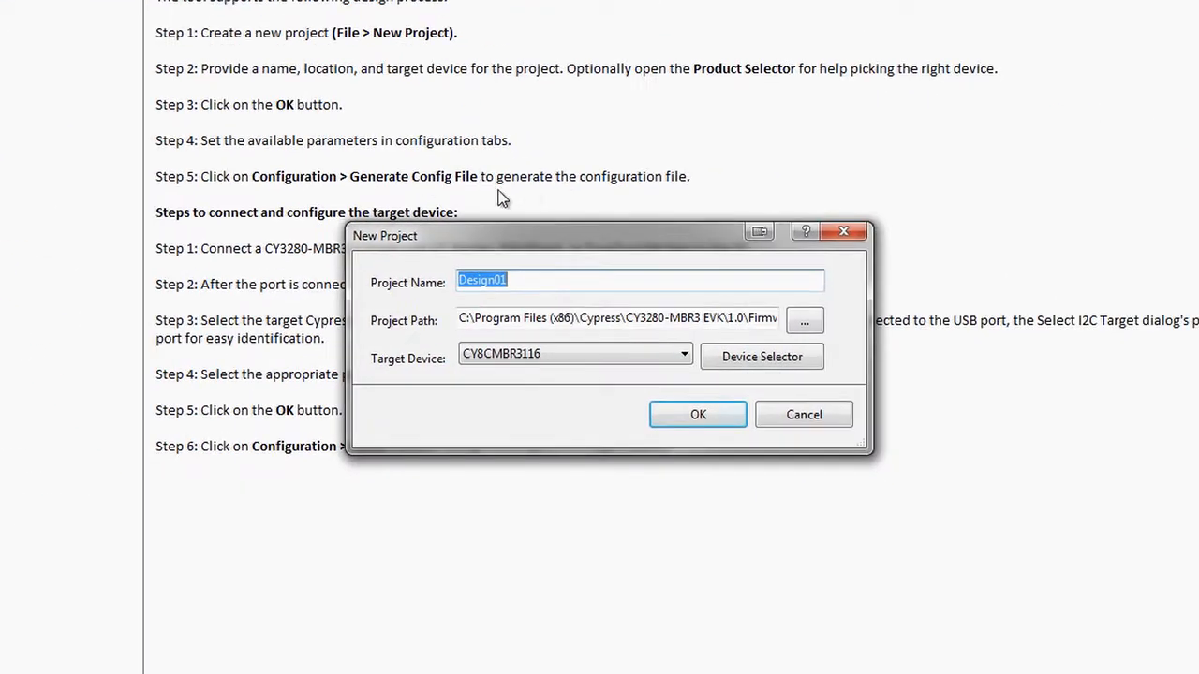
type("Design01")
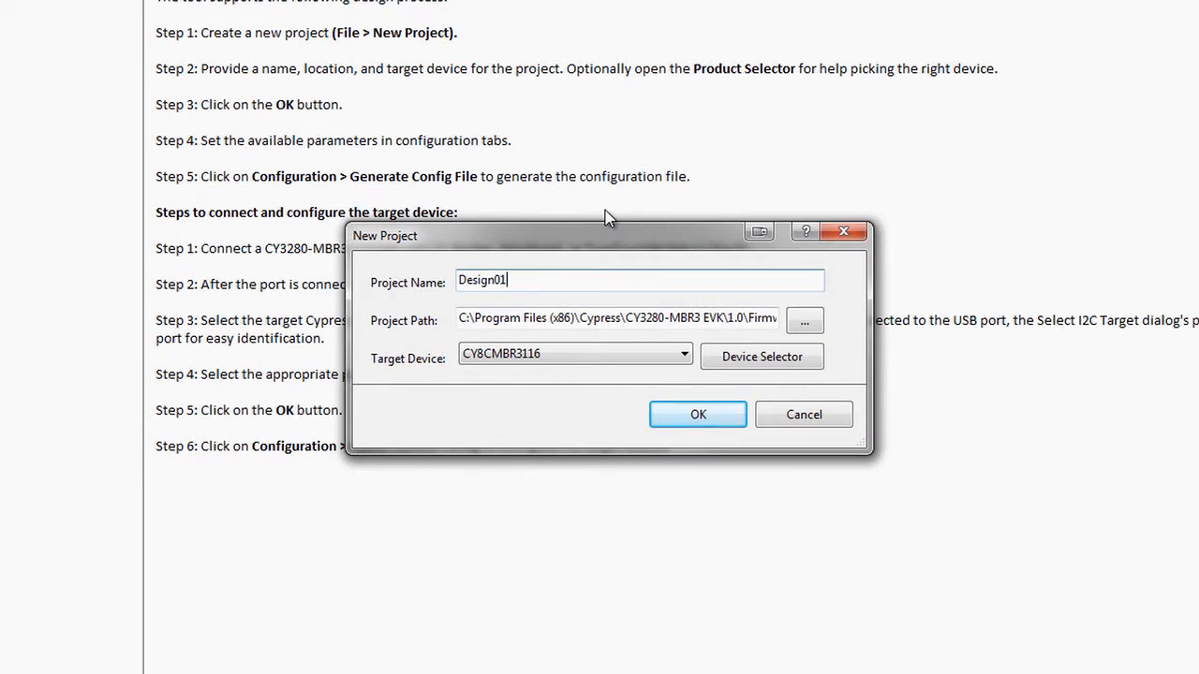
left_click(653, 357)
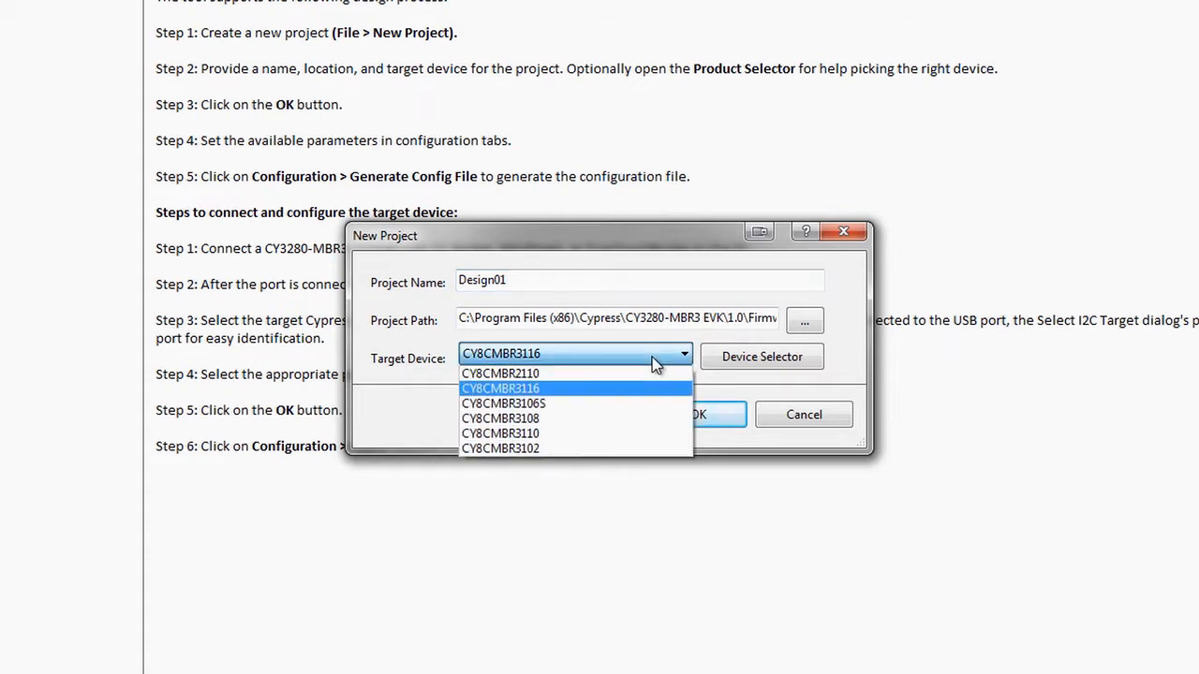
left_click(652, 357)
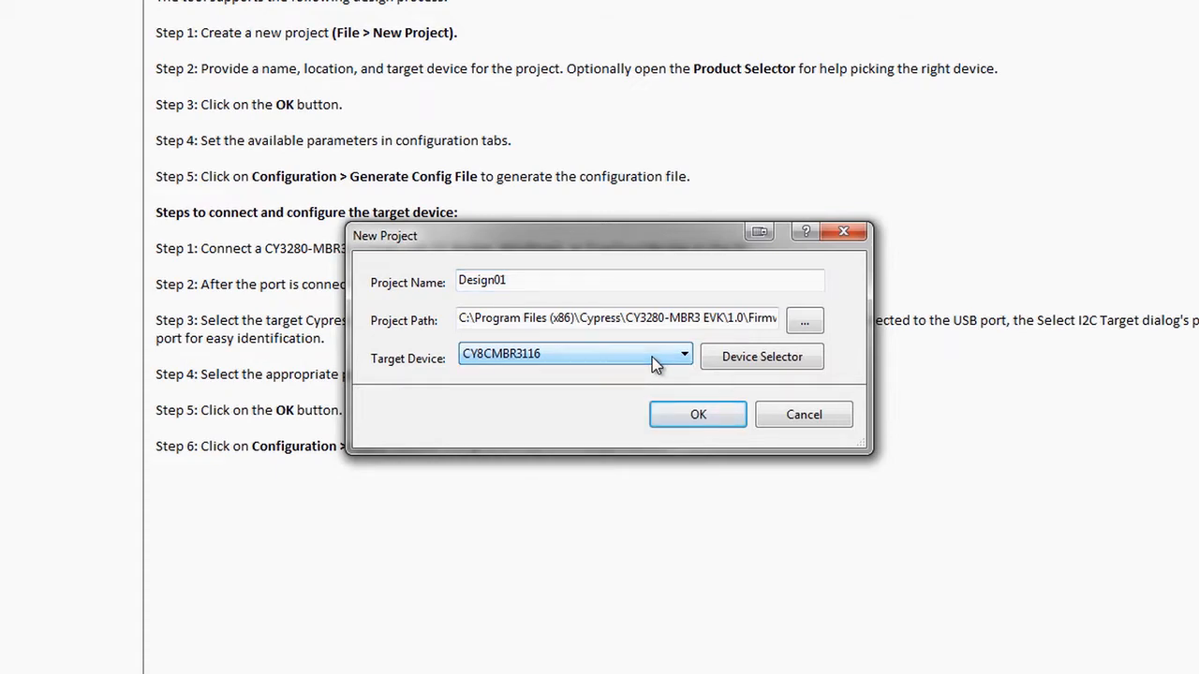
Filter the Product Selector for devices with 4 buttons, 4 LEDs and water tolerance.
left_click(739, 369)
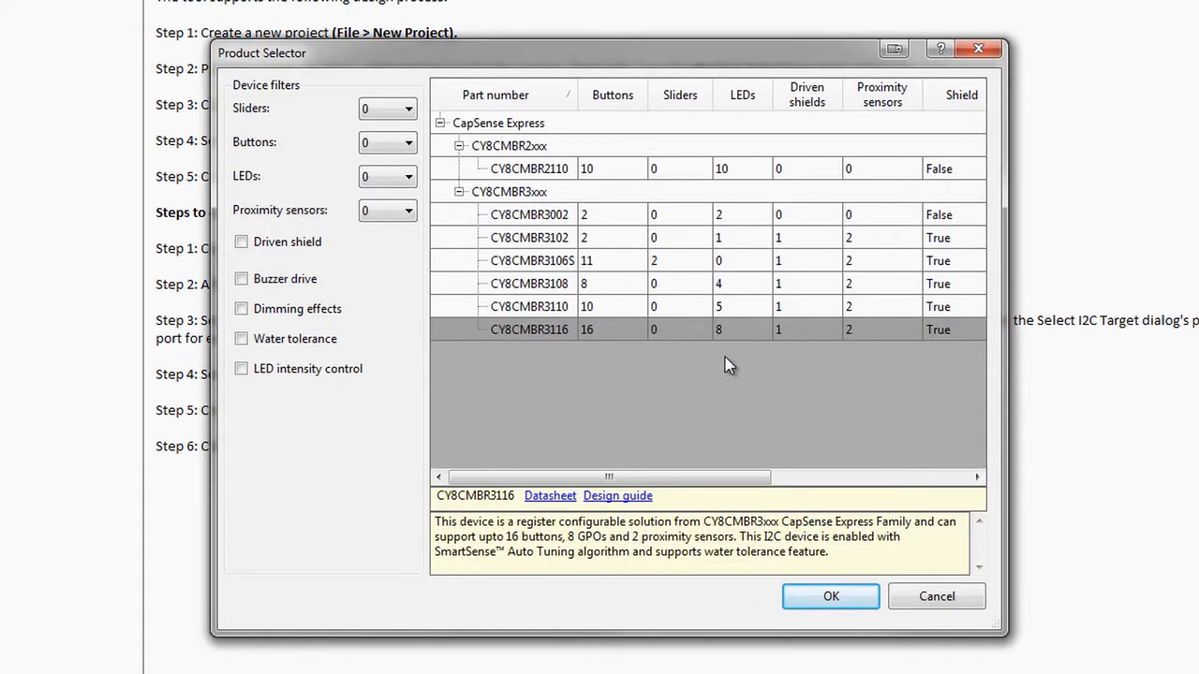
left_click(386, 144)
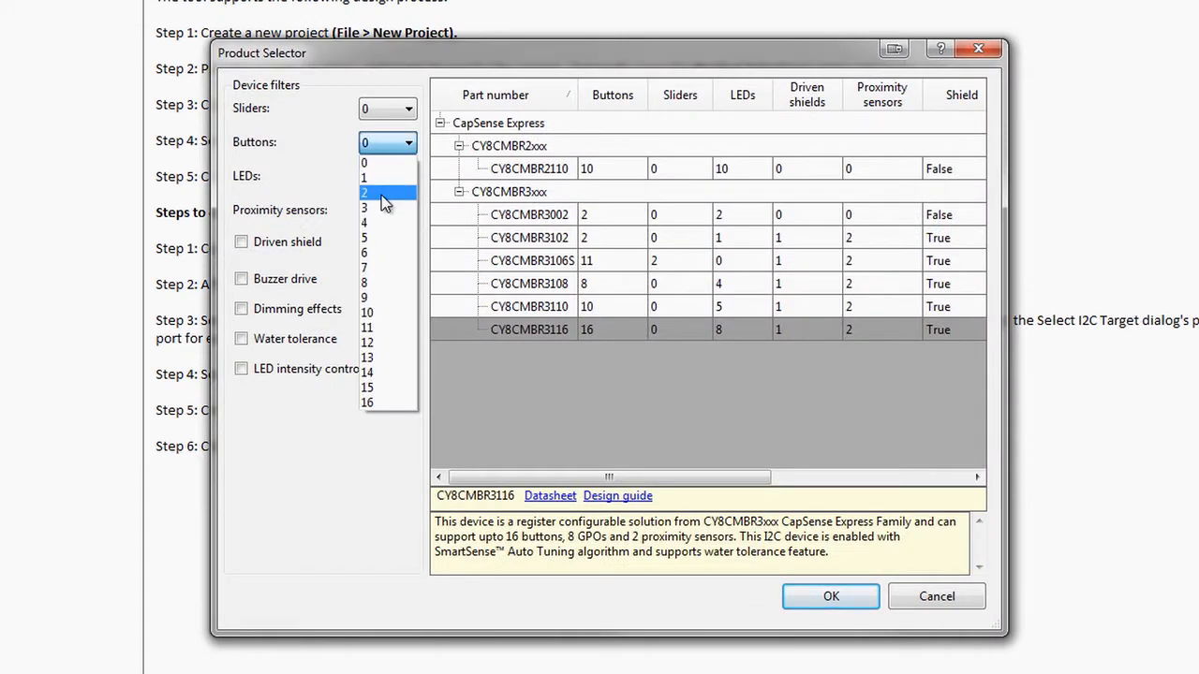
left_click(380, 222)
left_click(392, 178)
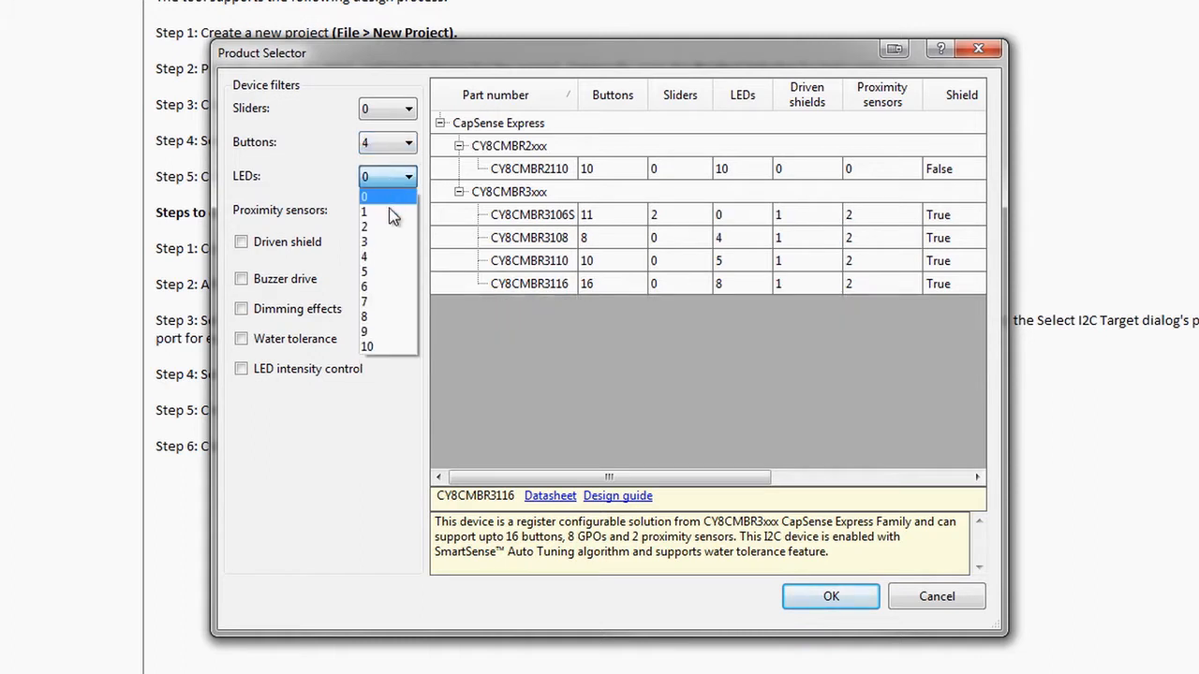
left_click(386, 255)
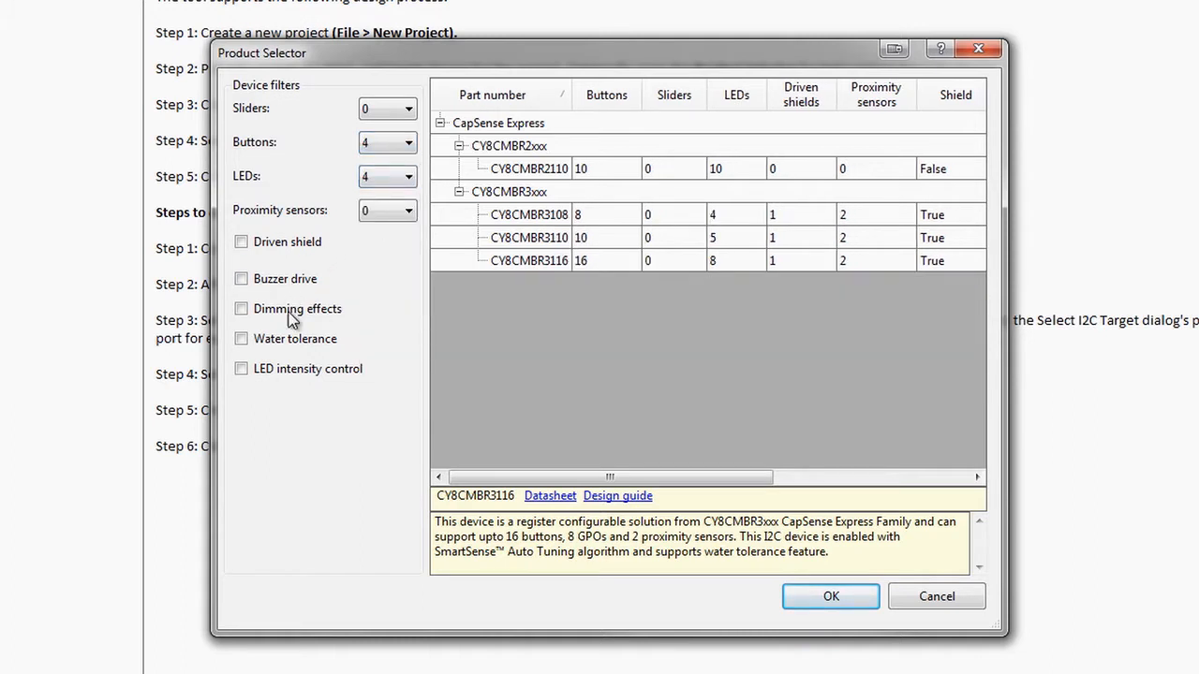
left_click(290, 345)
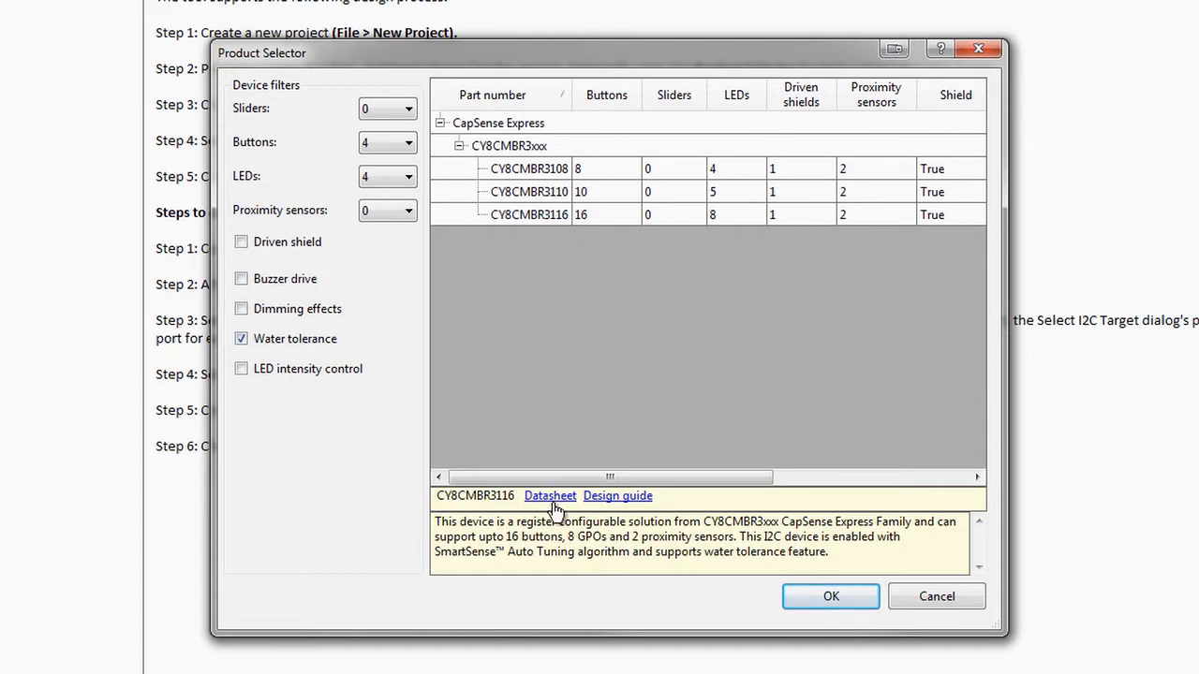
Choose CY8CMBR3116 as the target device and create the project.
left_click(533, 213)
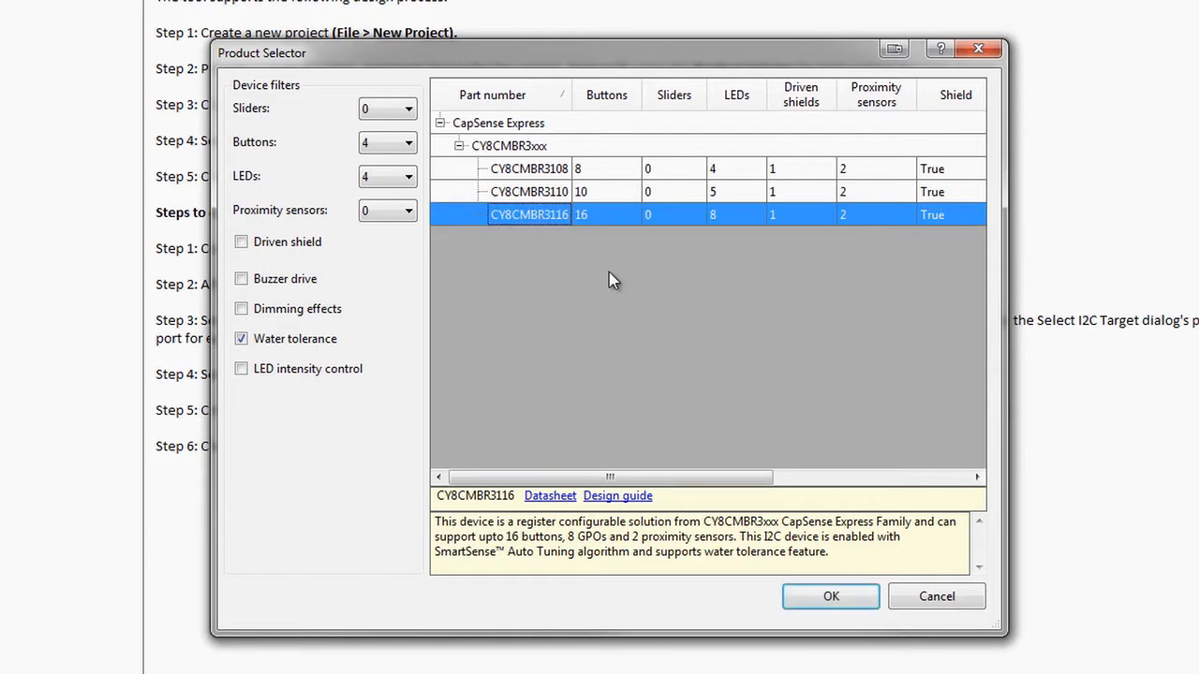
left_click(802, 601)
left_click(695, 415)
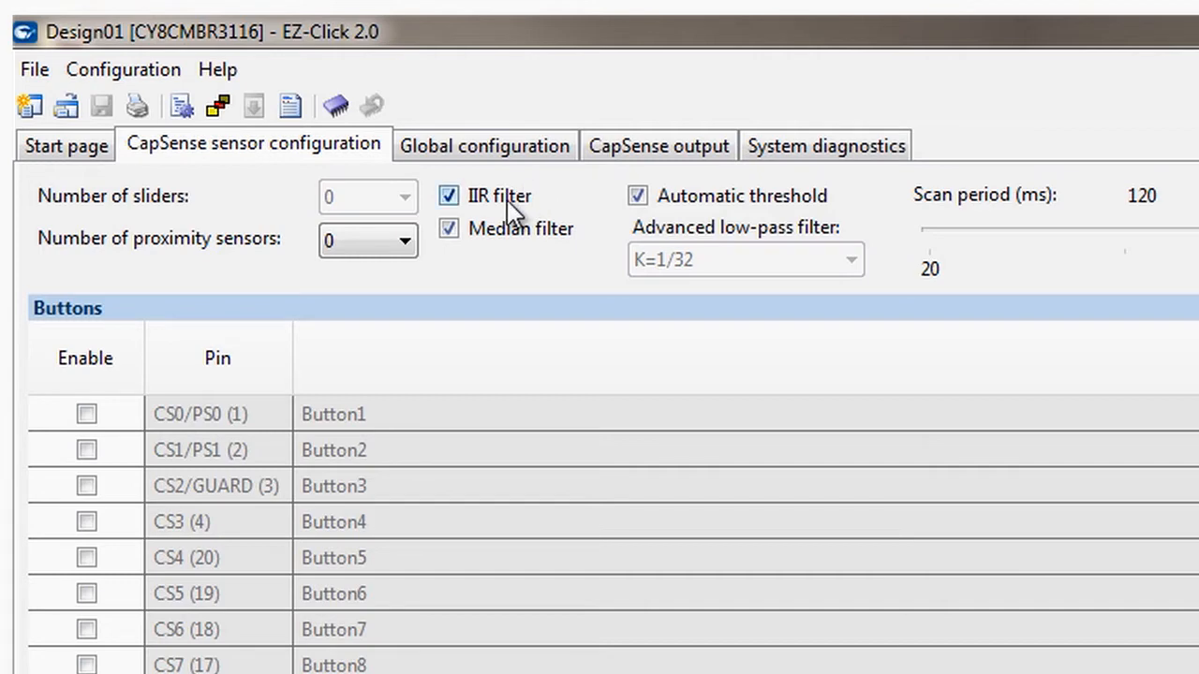
Set the number of proximity sensors to 1 and enable the buttons on pins CS3, CS4, CS5 and CS6.
left_click(394, 261)
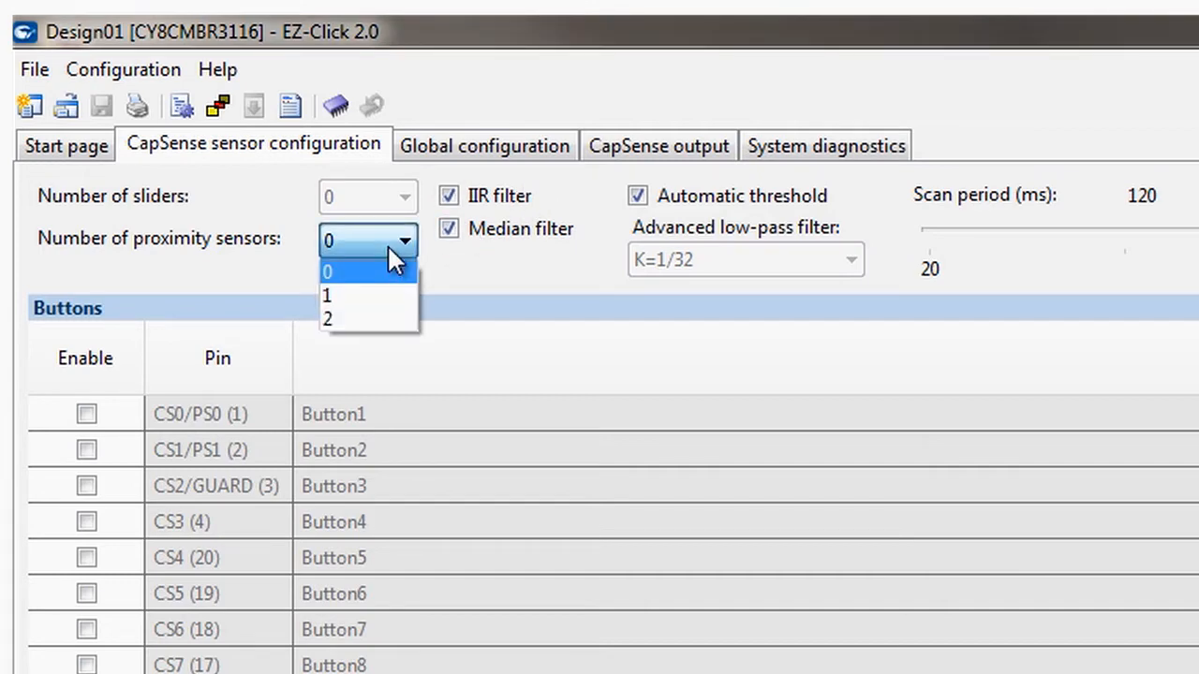
left_click(390, 296)
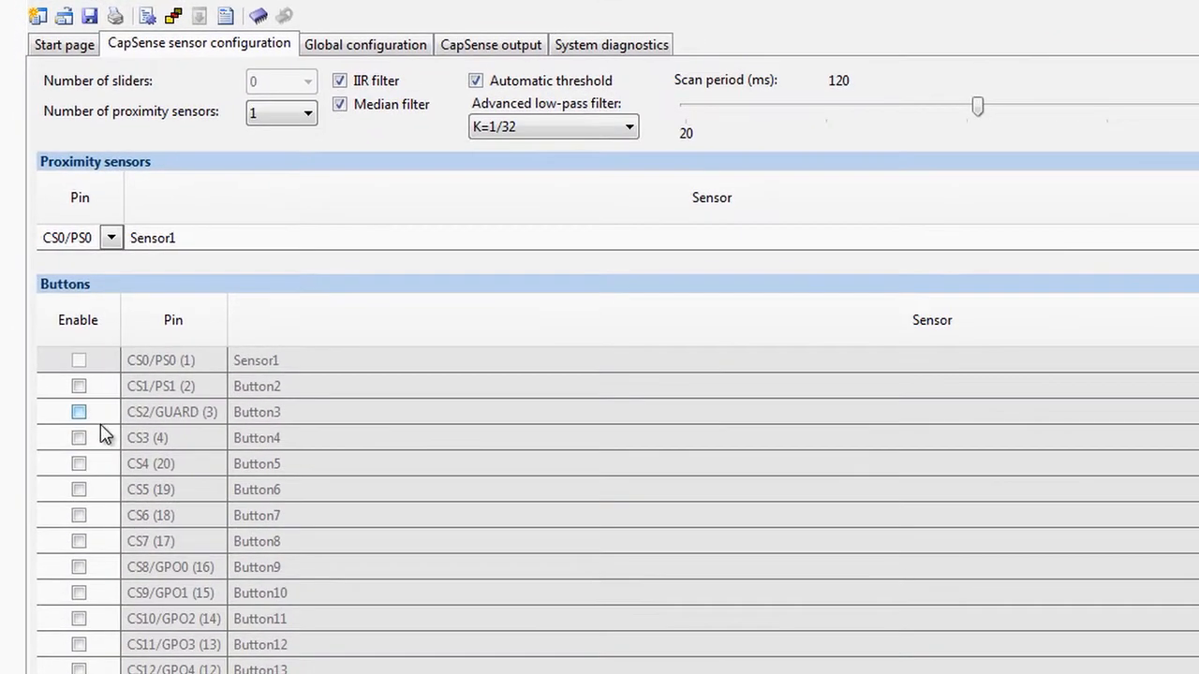
left_click(78, 437)
left_click(79, 464)
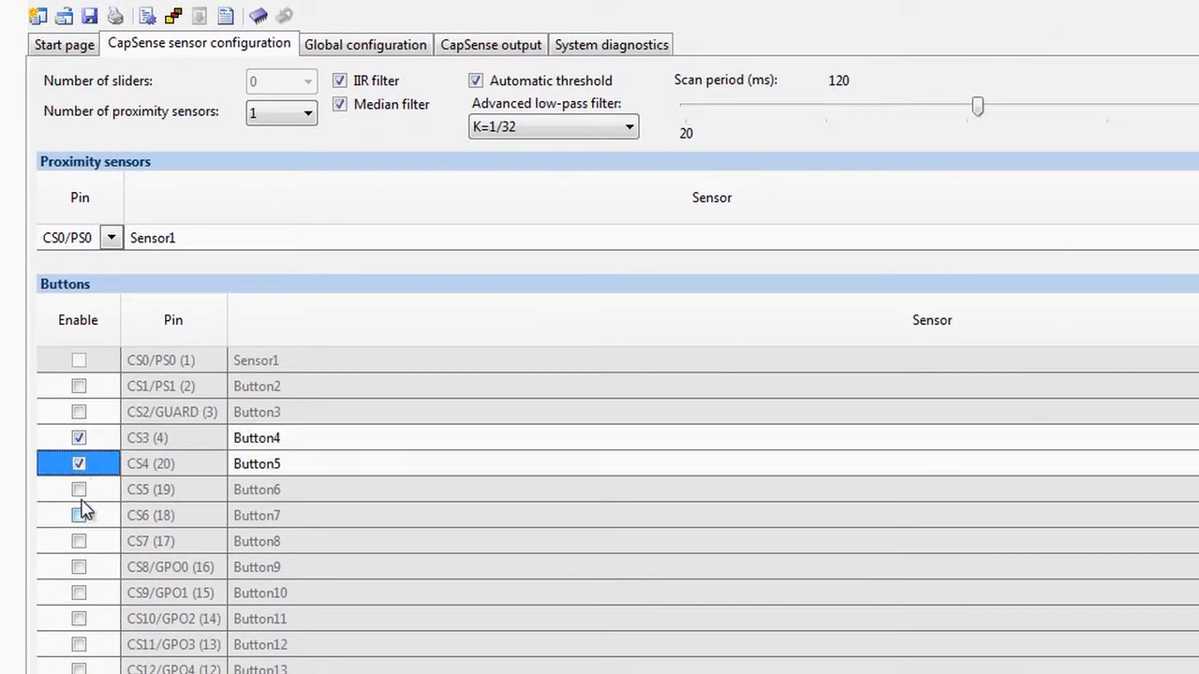
left_click(78, 489)
left_click(79, 515)
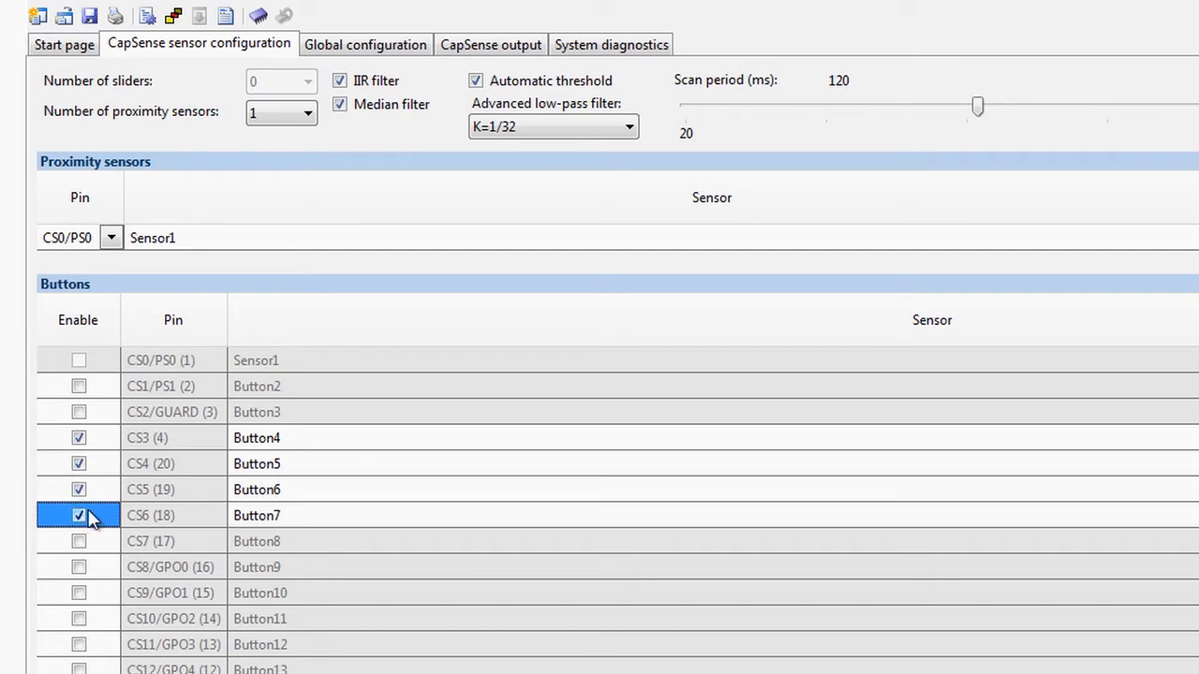
Name the proximity sensor PROX and the buttons on CS3 to CS6 UP, DOWN, LEFT and RIGHT.
left_click(192, 237)
type("PROX")
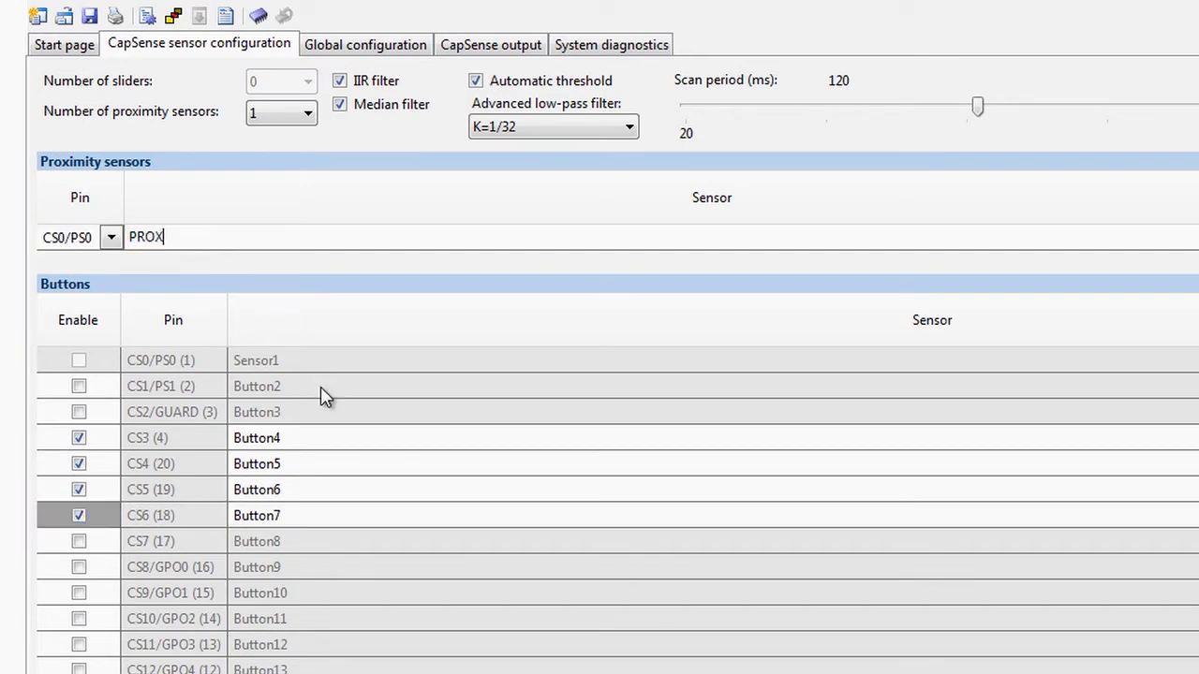
left_click(318, 443)
type("UP")
left_click(317, 471)
type("DOWN")
left_click(313, 487)
type("LEFT")
left_click(314, 515)
type("RIGHT")
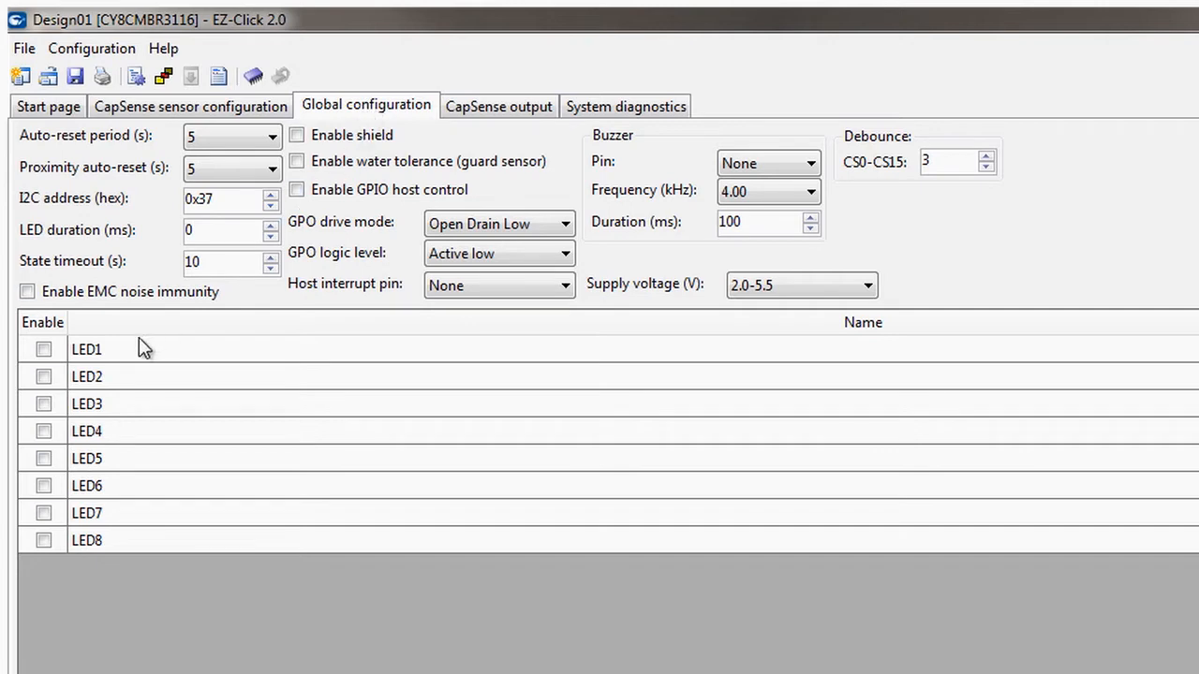
Enable LED1 and LED4 to LED7 in the global configuration, and turn on Toggle for the CS14/GPO6 LED.
left_click(49, 432)
left_click(46, 458)
left_click(47, 485)
left_click(54, 512)
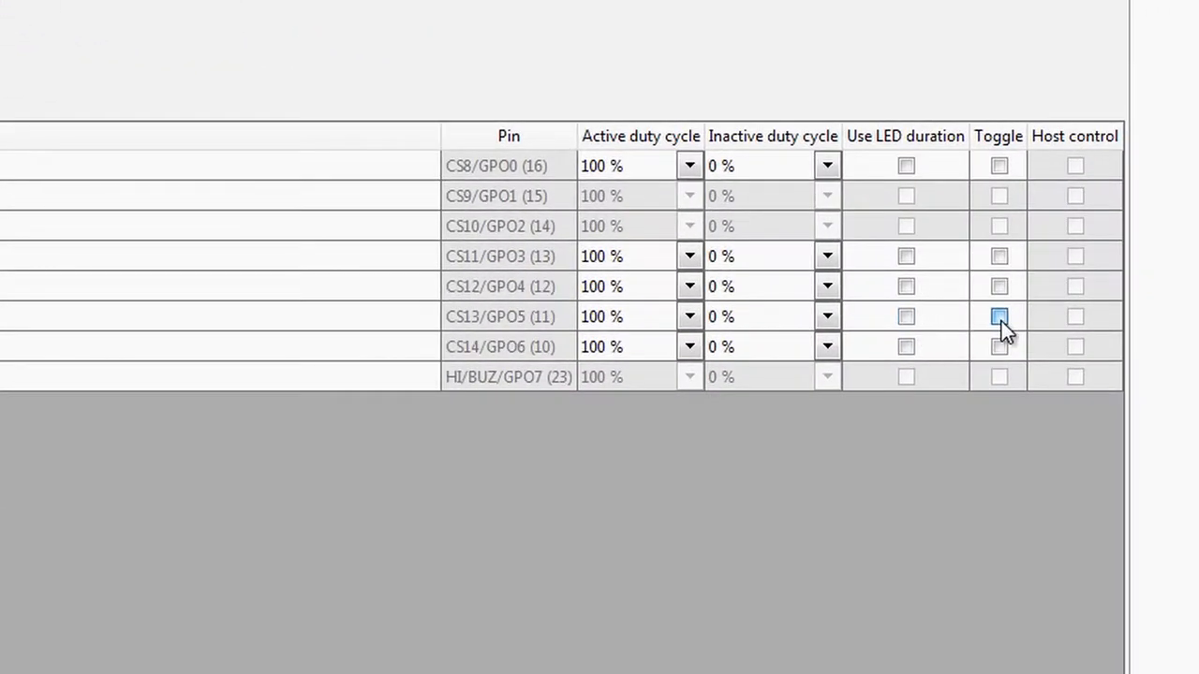
left_click(999, 350)
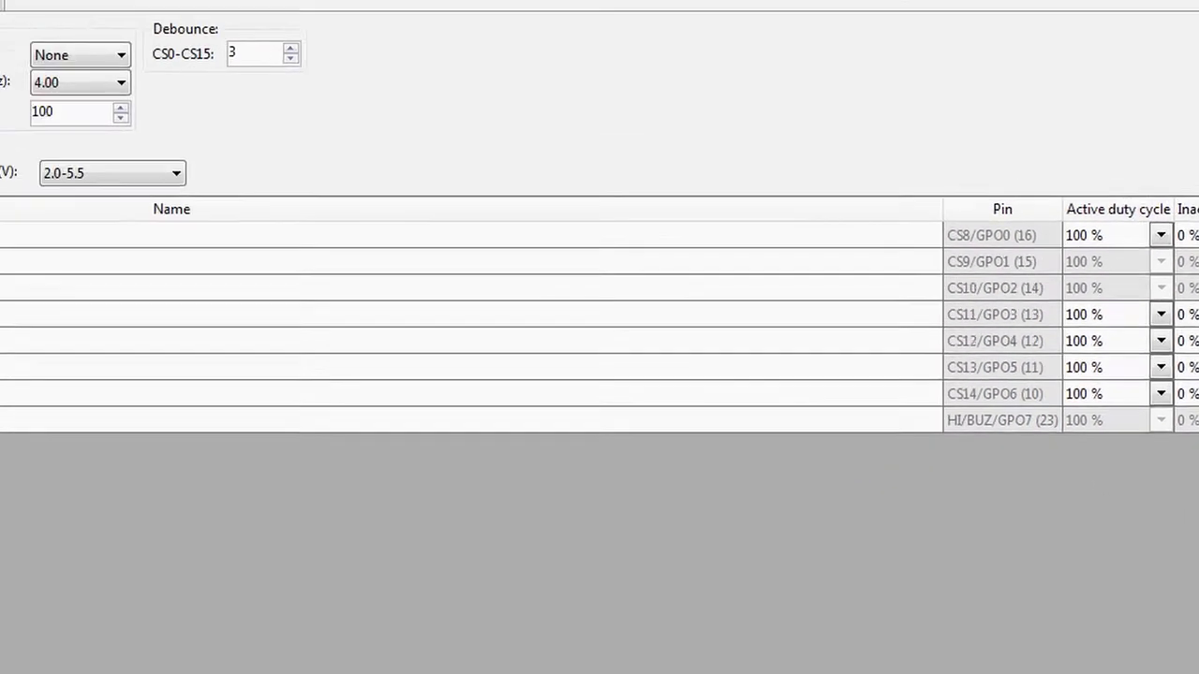
Generate the configuration file and look at the output files in the project's Design01 folder.
left_click(145, 71)
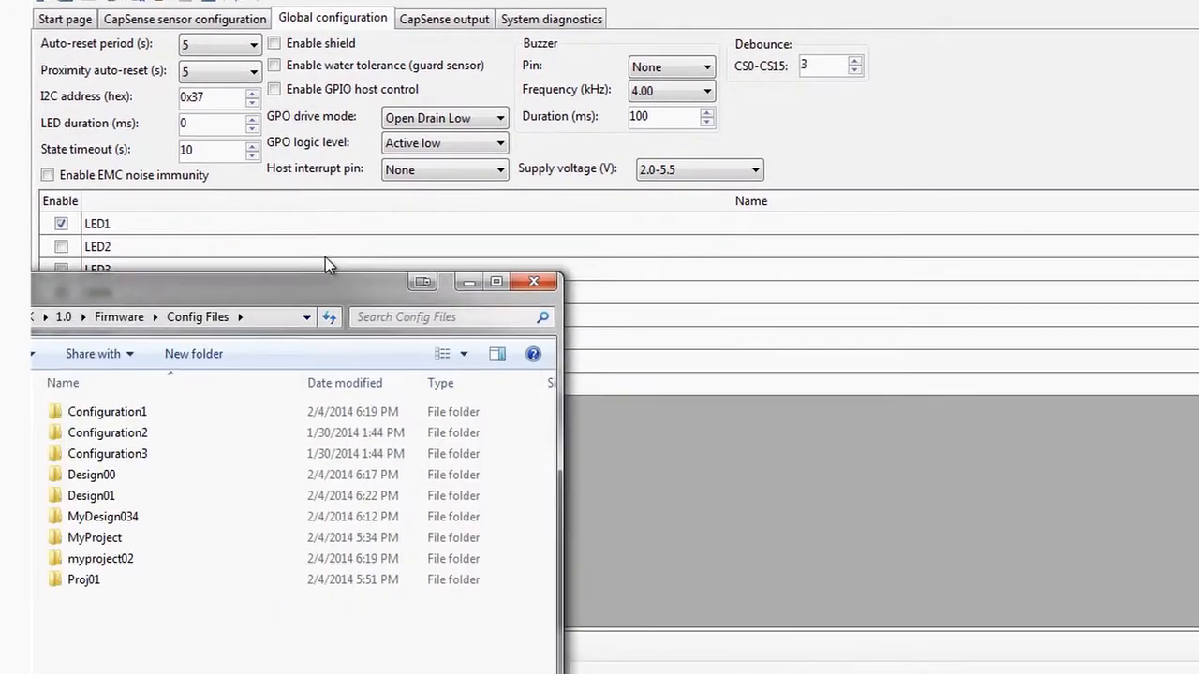
left_click_drag(325, 261, 495, 66)
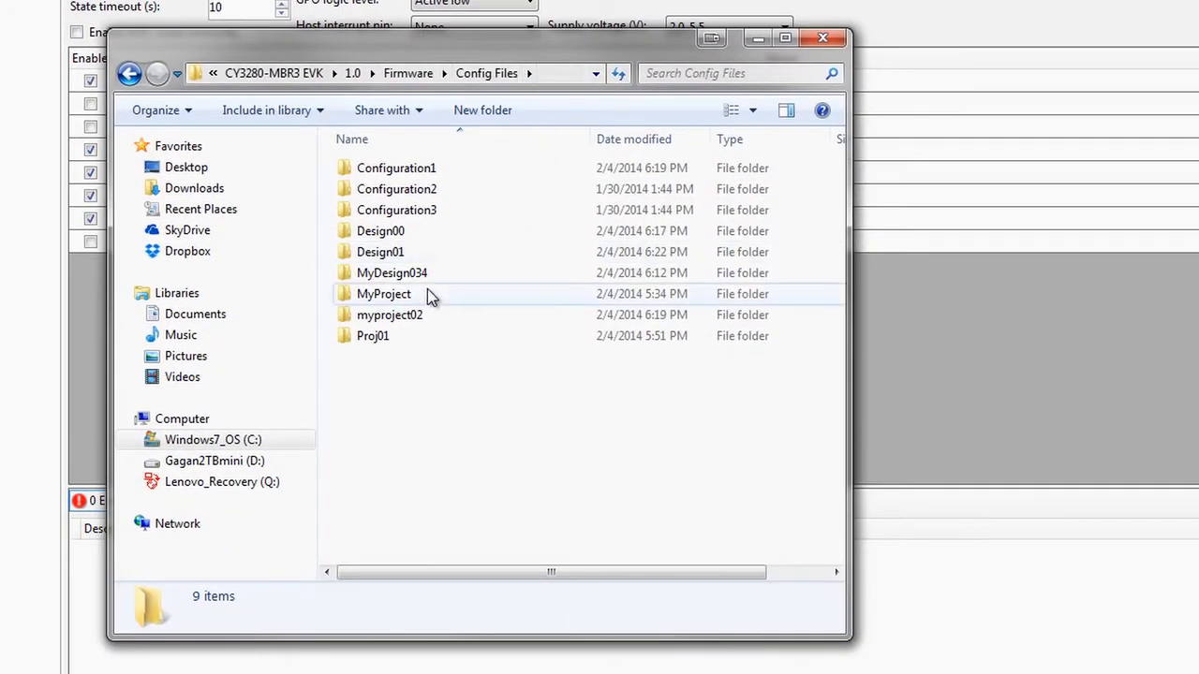
double_click(423, 251)
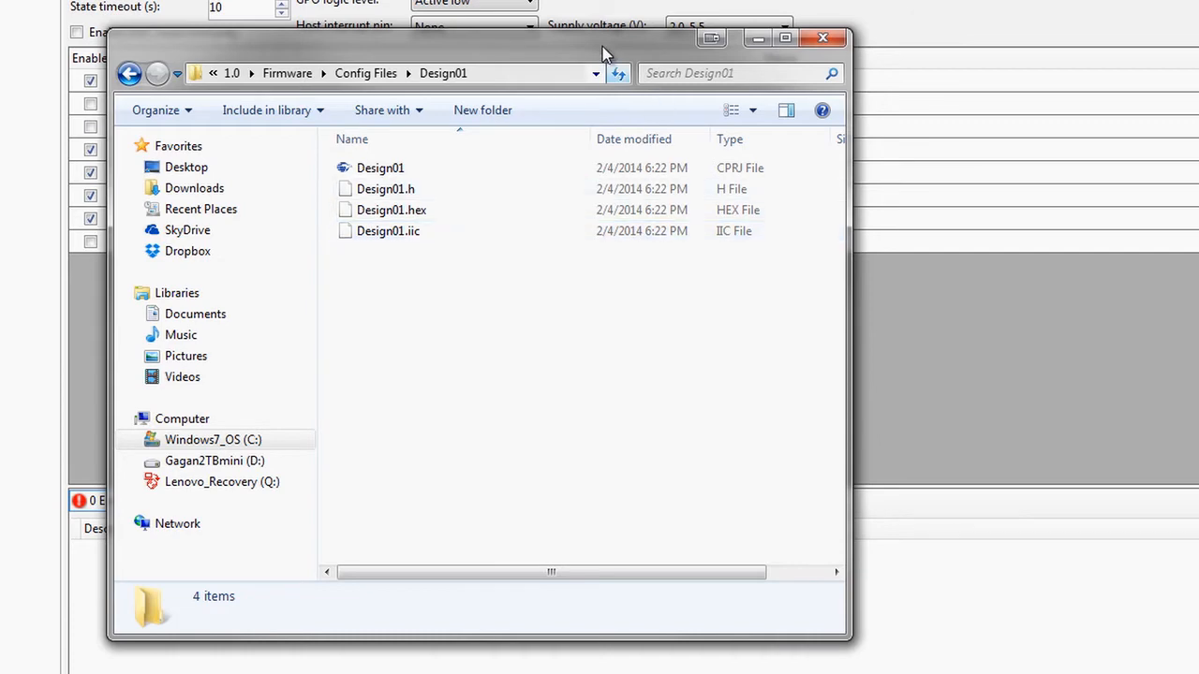
left_click_drag(445, 37, 0, 19)
left_click_drag(13, 178, 0, 178)
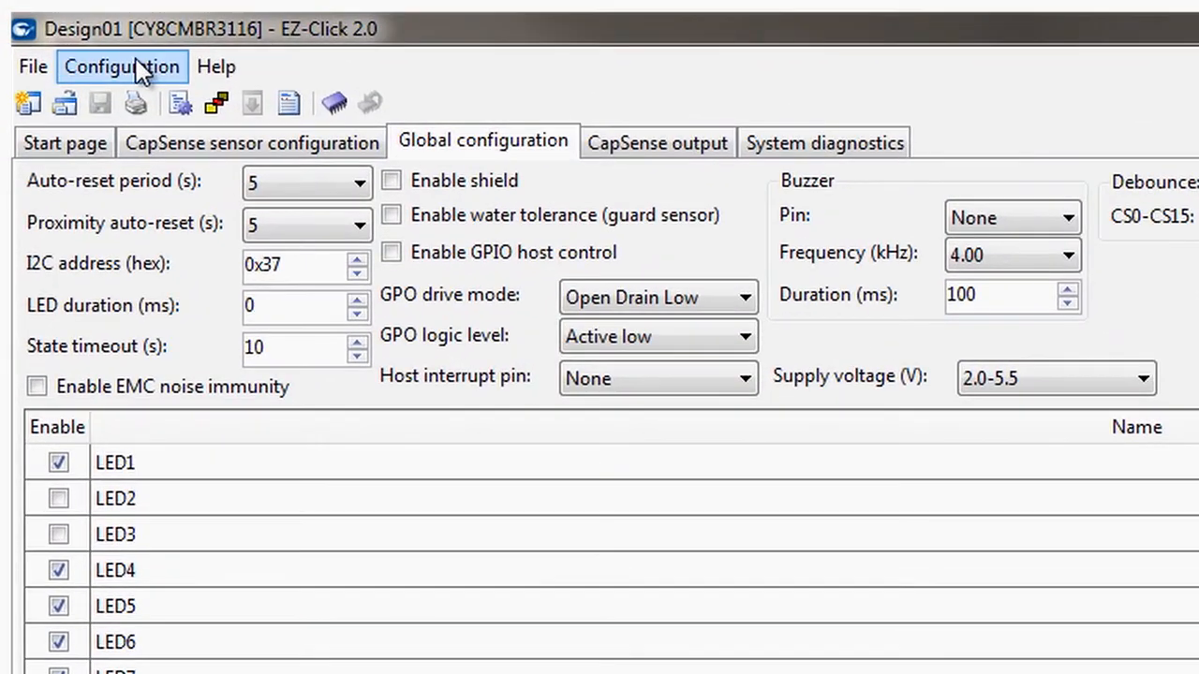
Connect to the I2C device at address 0x37 as the target and apply the current configuration to it.
left_click(84, 40)
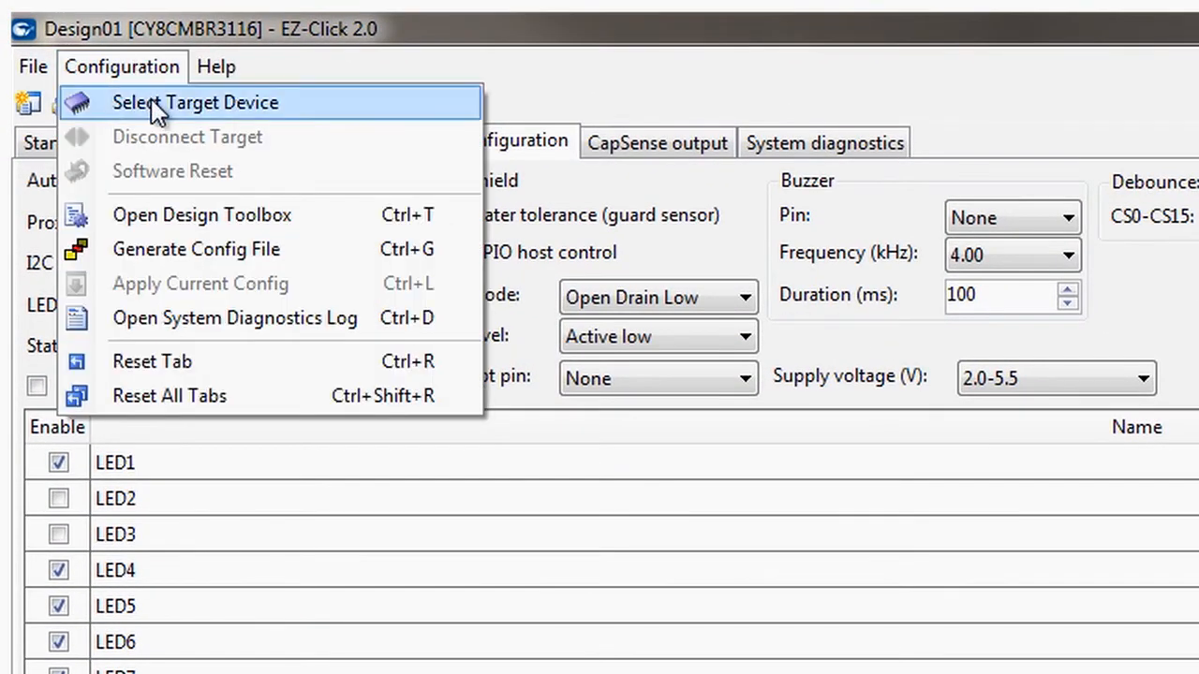
left_click(153, 105)
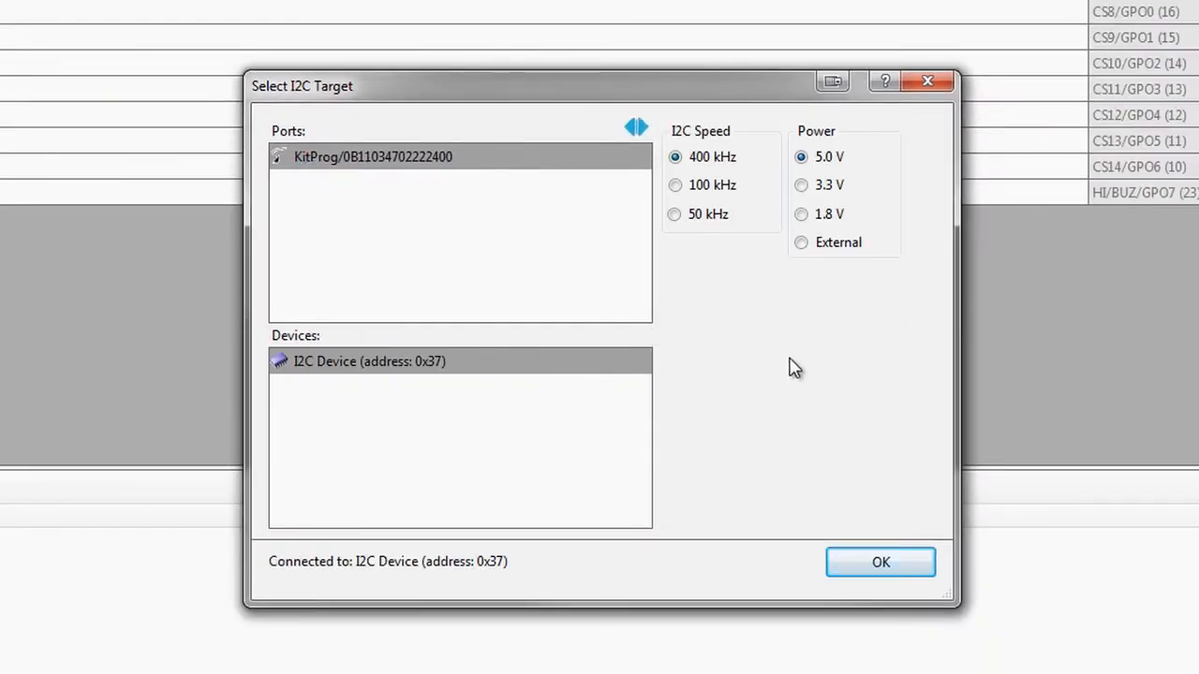
left_click(883, 566)
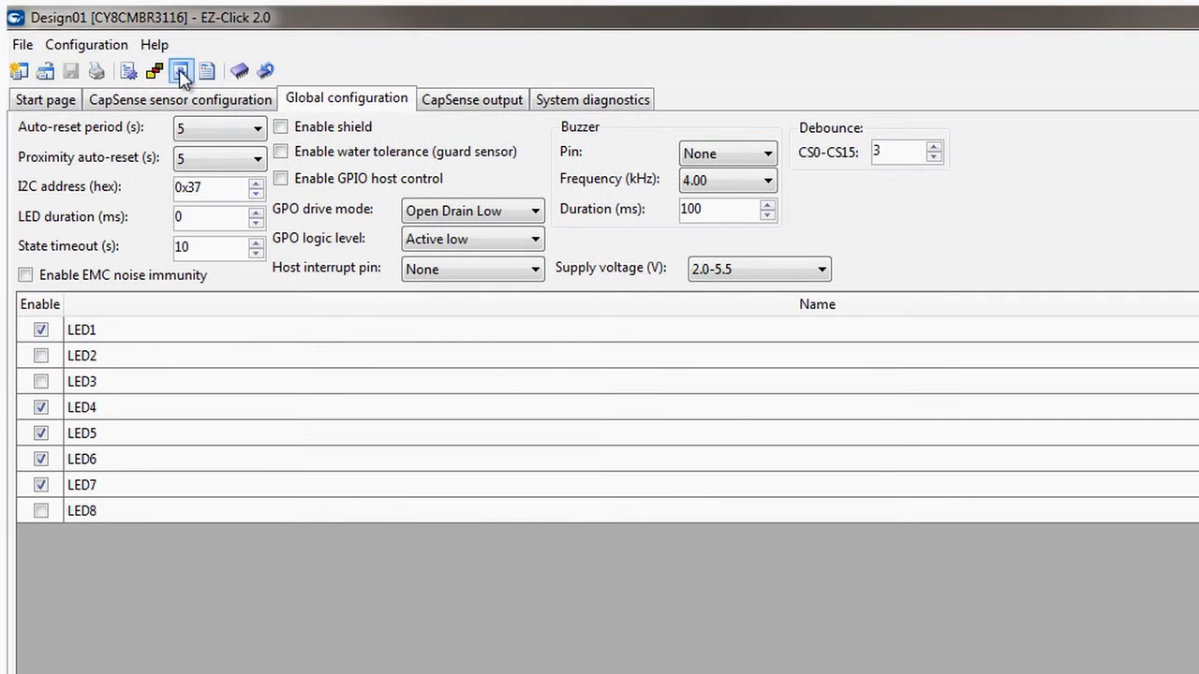
left_click(180, 72)
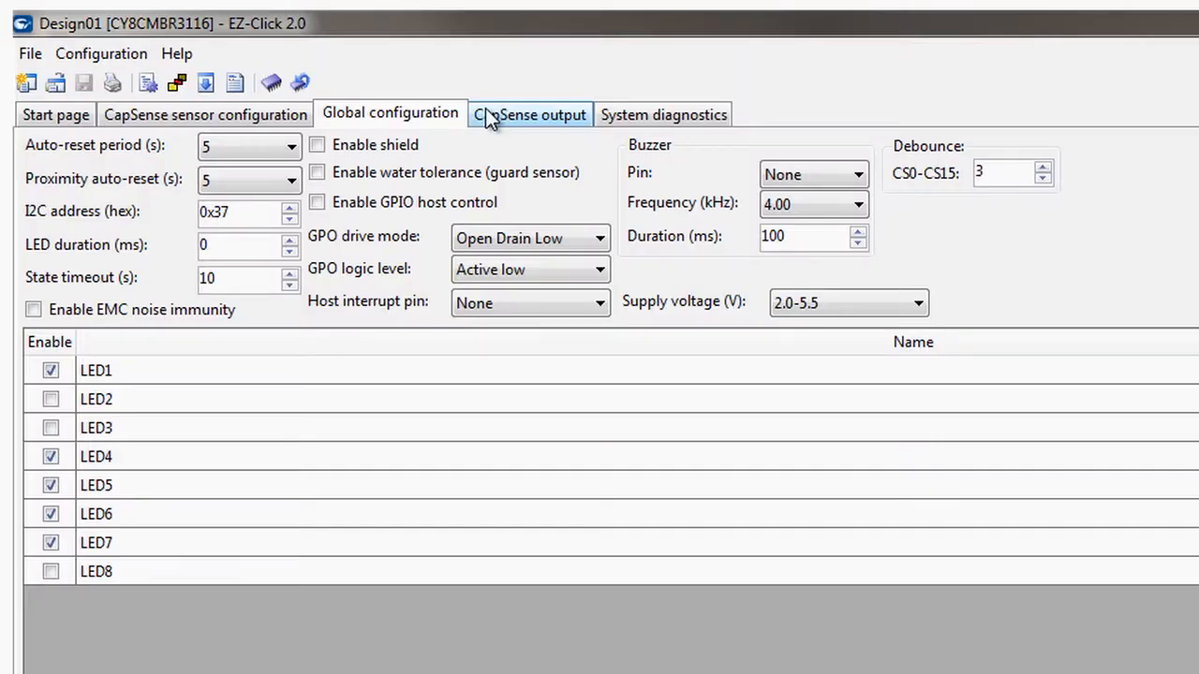
Plot the LEFT button's output in the CapSense output as a Raw count vs Base Line graph.
left_click(487, 116)
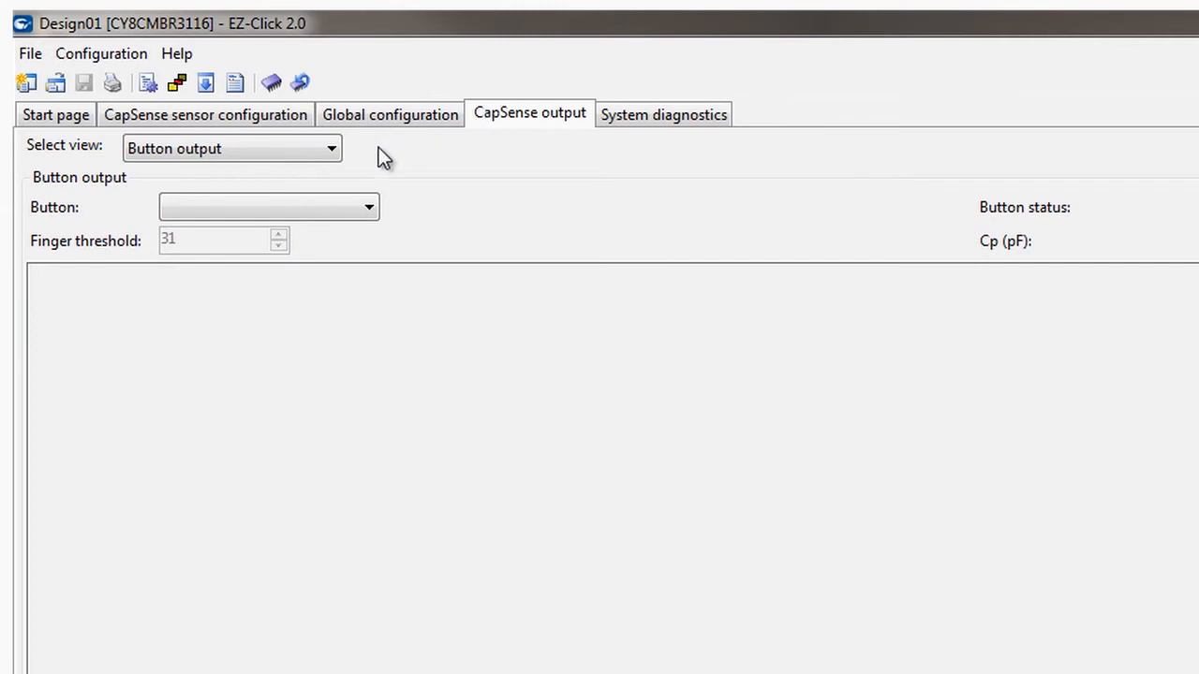
left_click(328, 150)
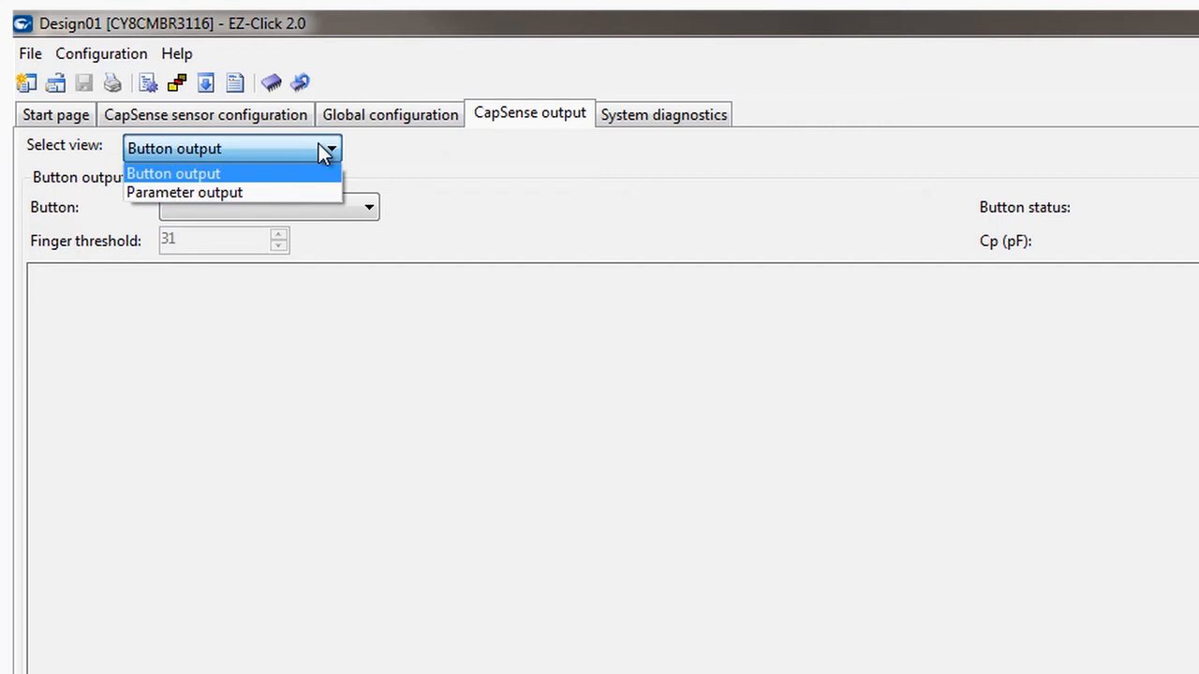
left_click(325, 151)
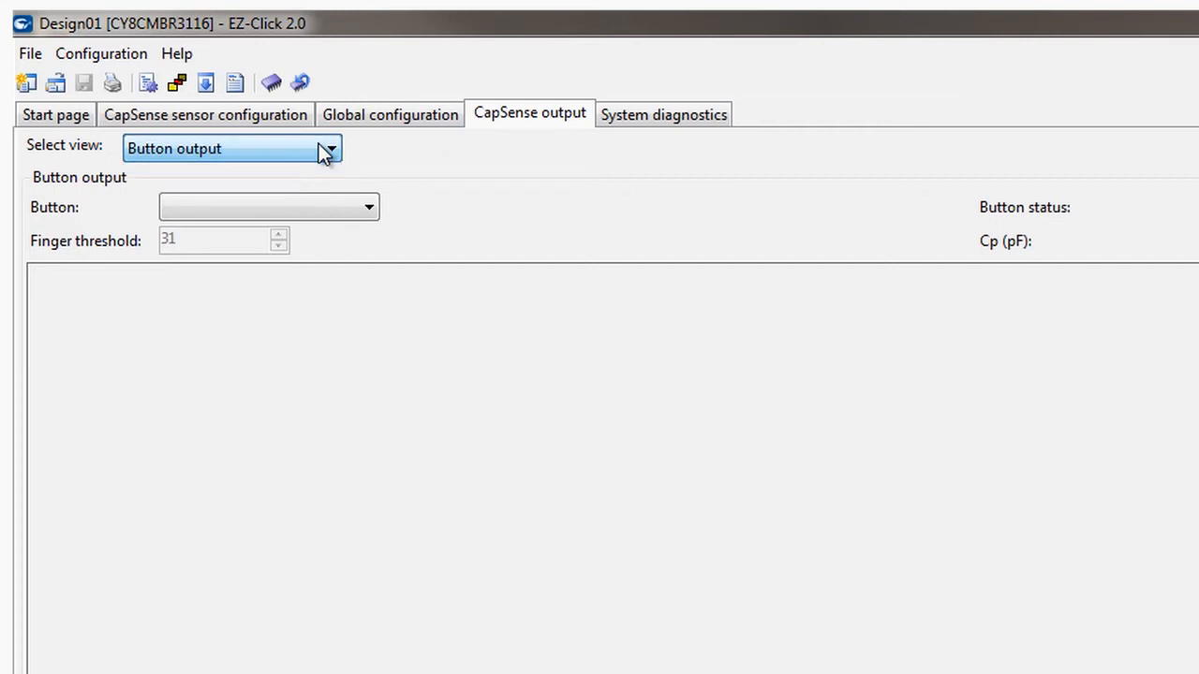
left_click(349, 213)
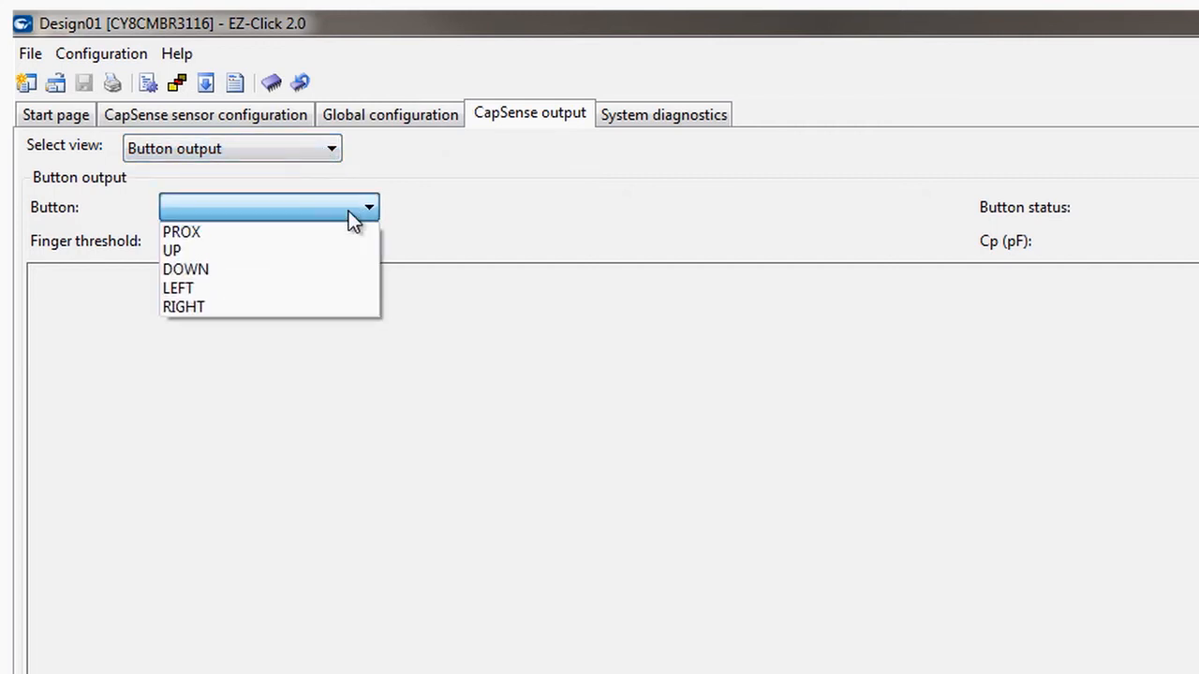
left_click(328, 284)
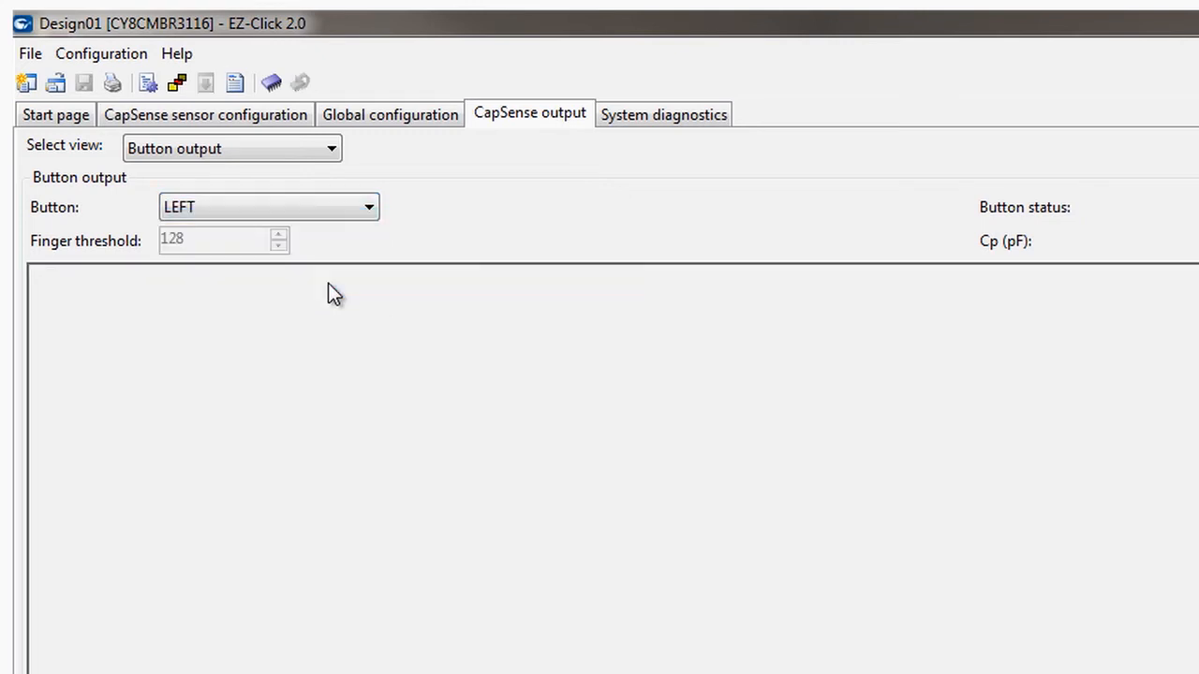
left_click(731, 215)
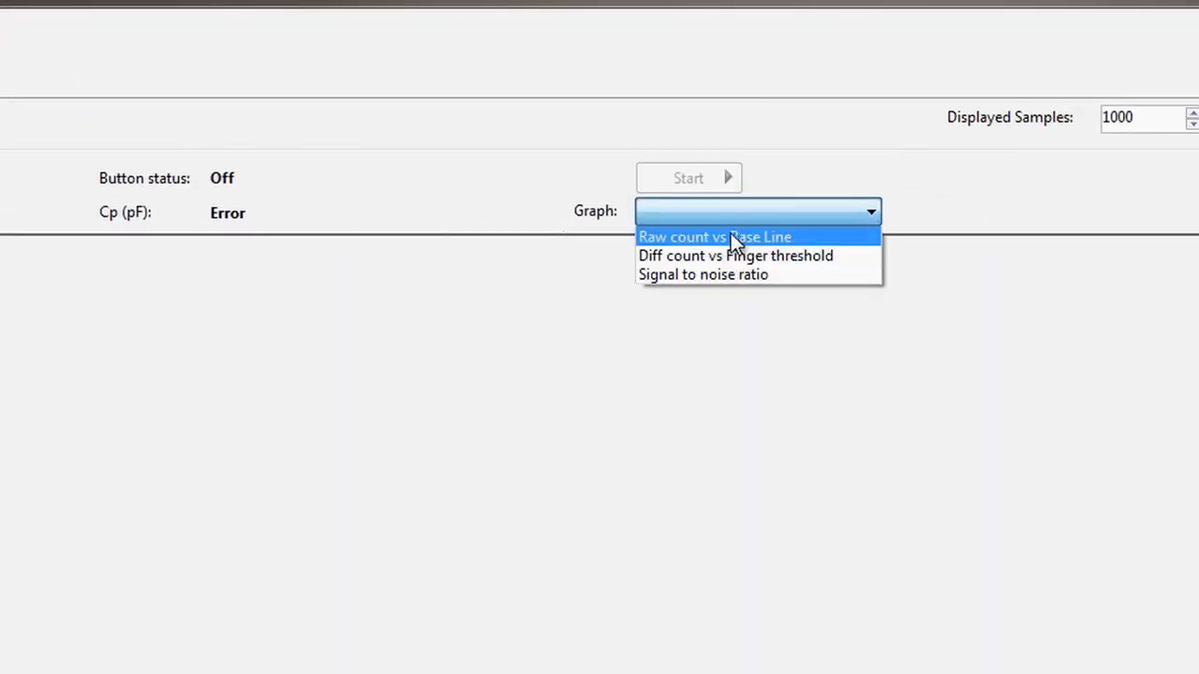
left_click(731, 233)
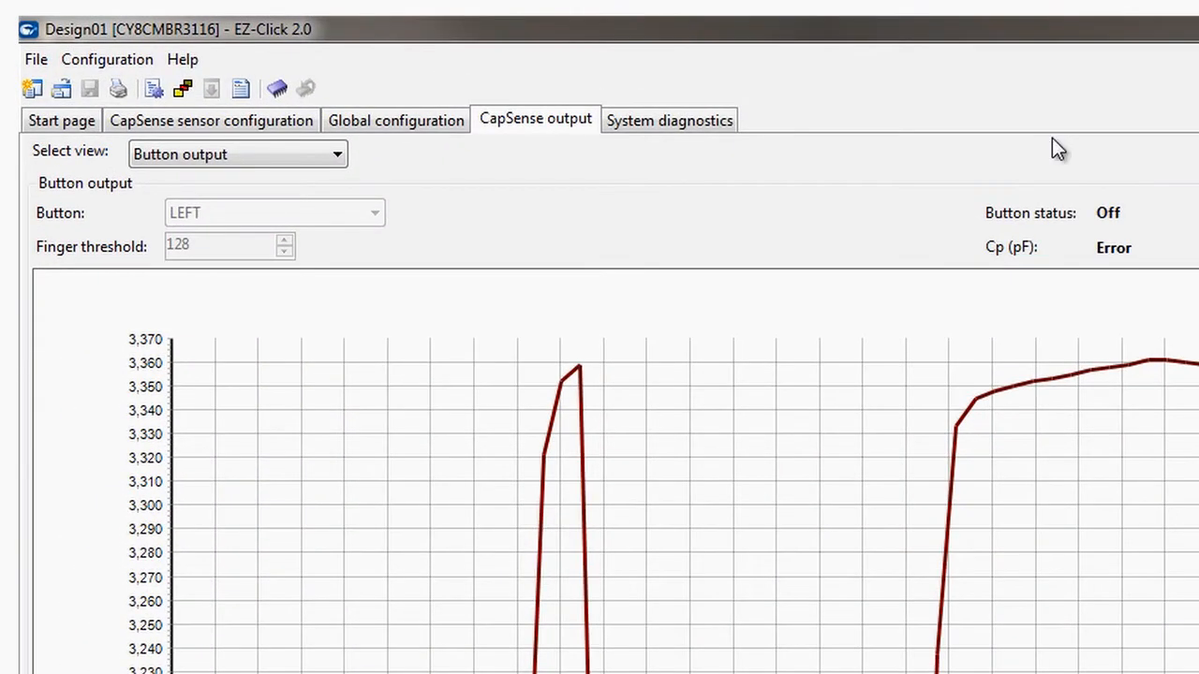
Switch the CapSense output to the Parameter output view and plot the Difference count for all sensors.
left_click(316, 155)
left_click(298, 197)
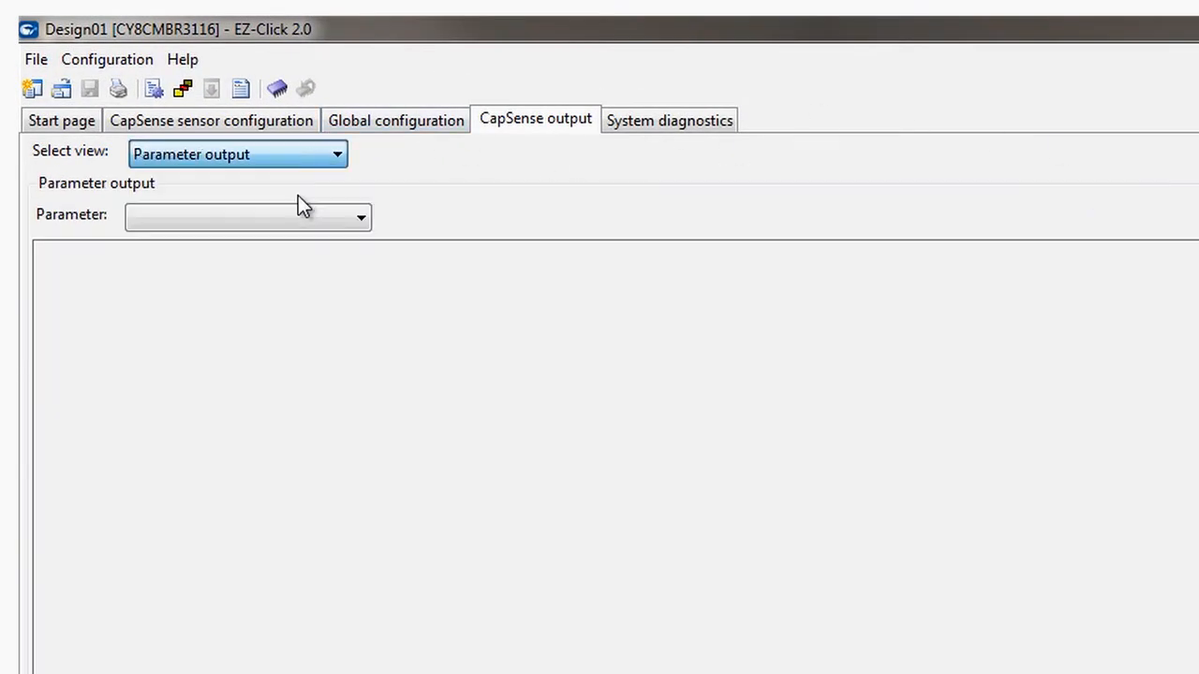
left_click(359, 221)
left_click(344, 261)
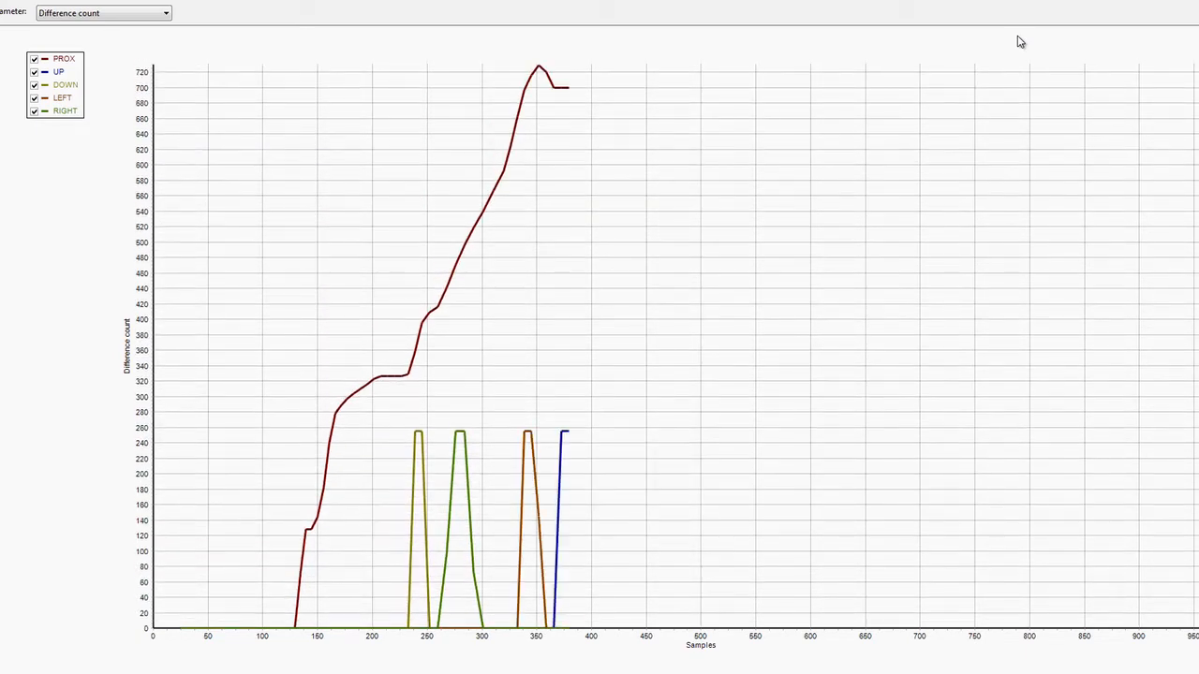
Run the system diagnostics in Prototype test mode, calculating the SNR for the LEFT button.
left_click(630, 113)
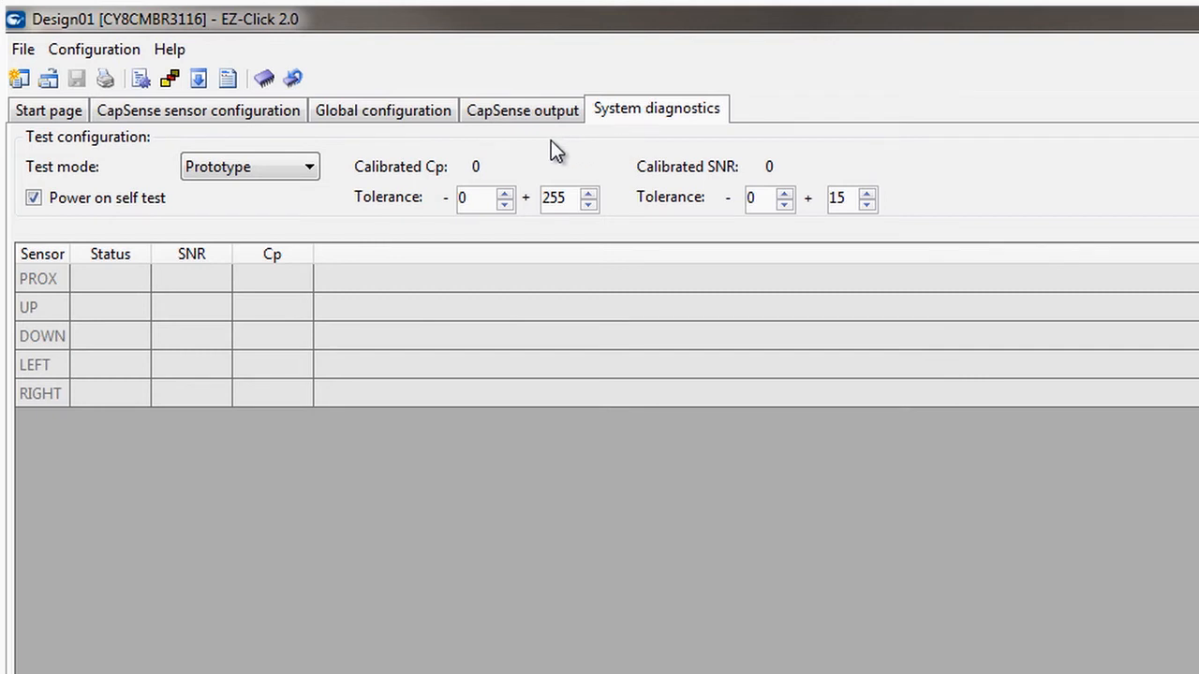
left_click(248, 160)
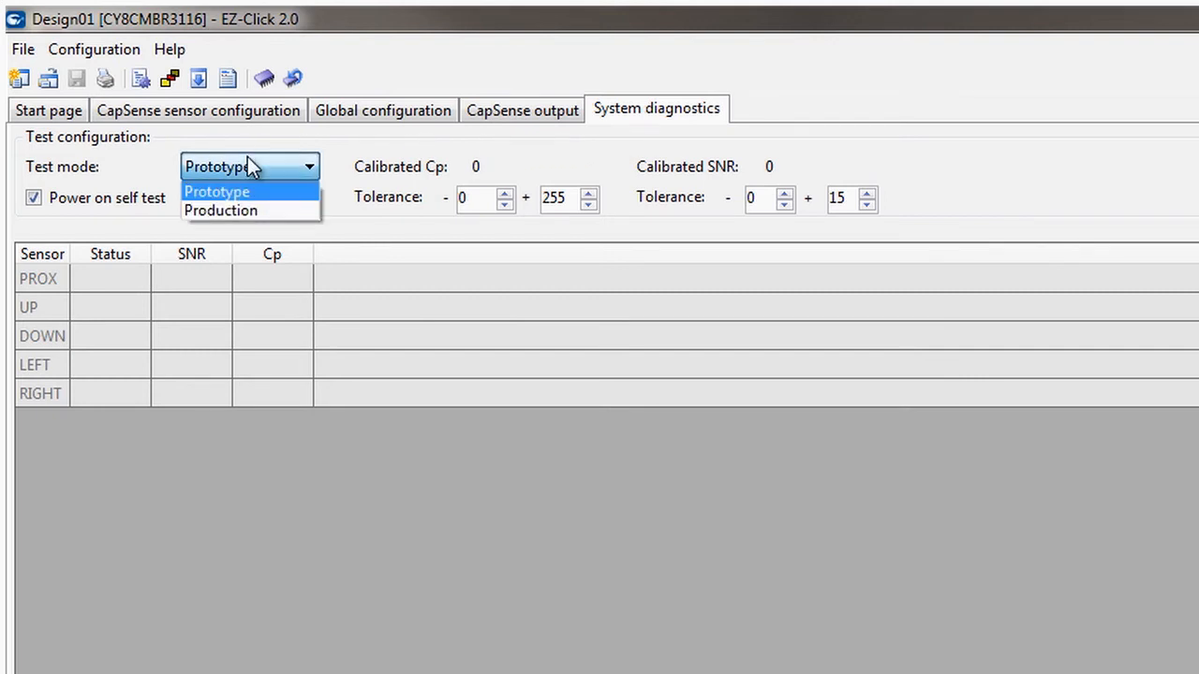
left_click(248, 161)
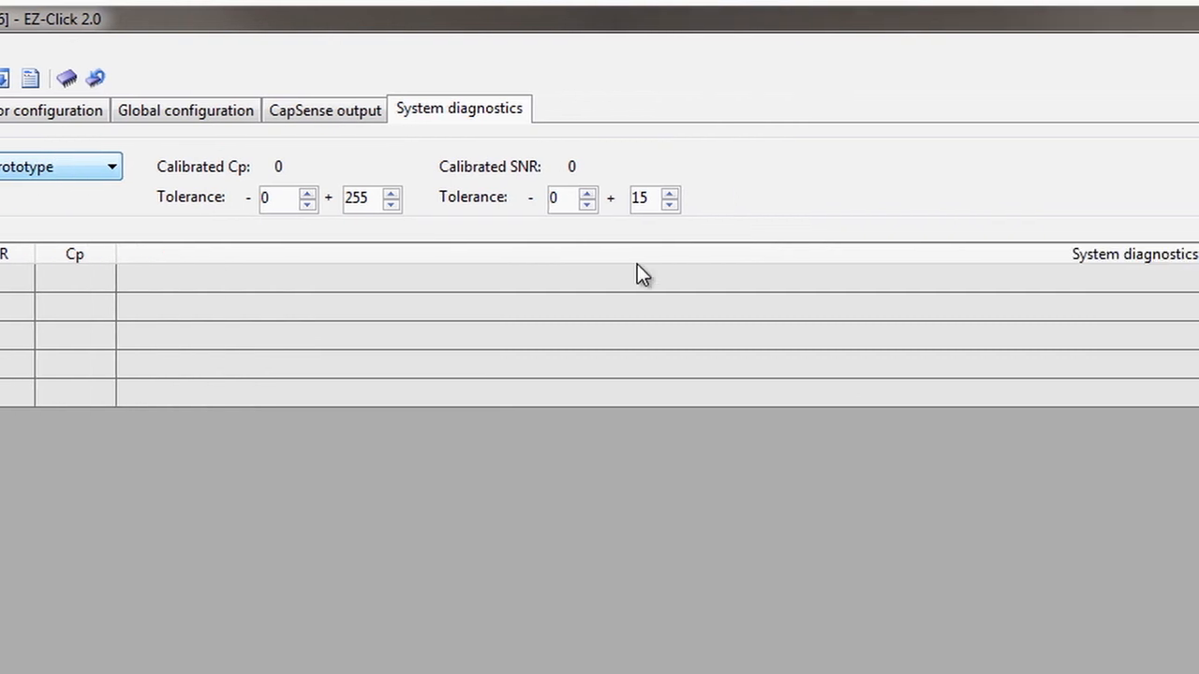
left_click(1040, 145)
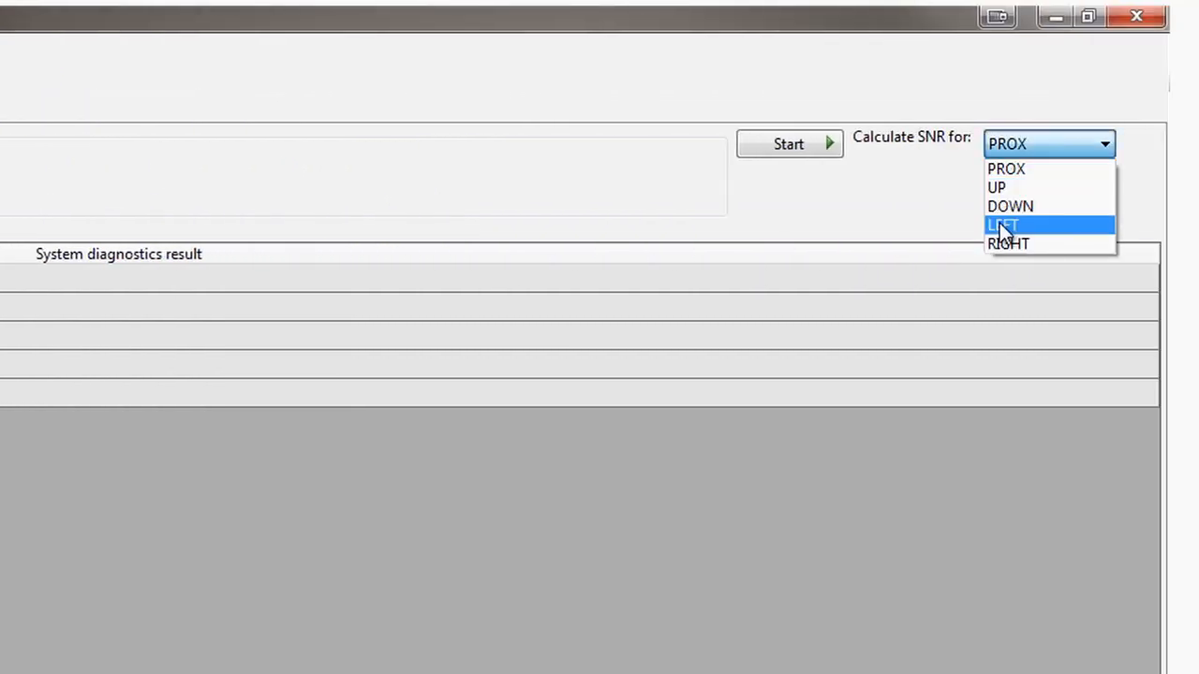
left_click(999, 223)
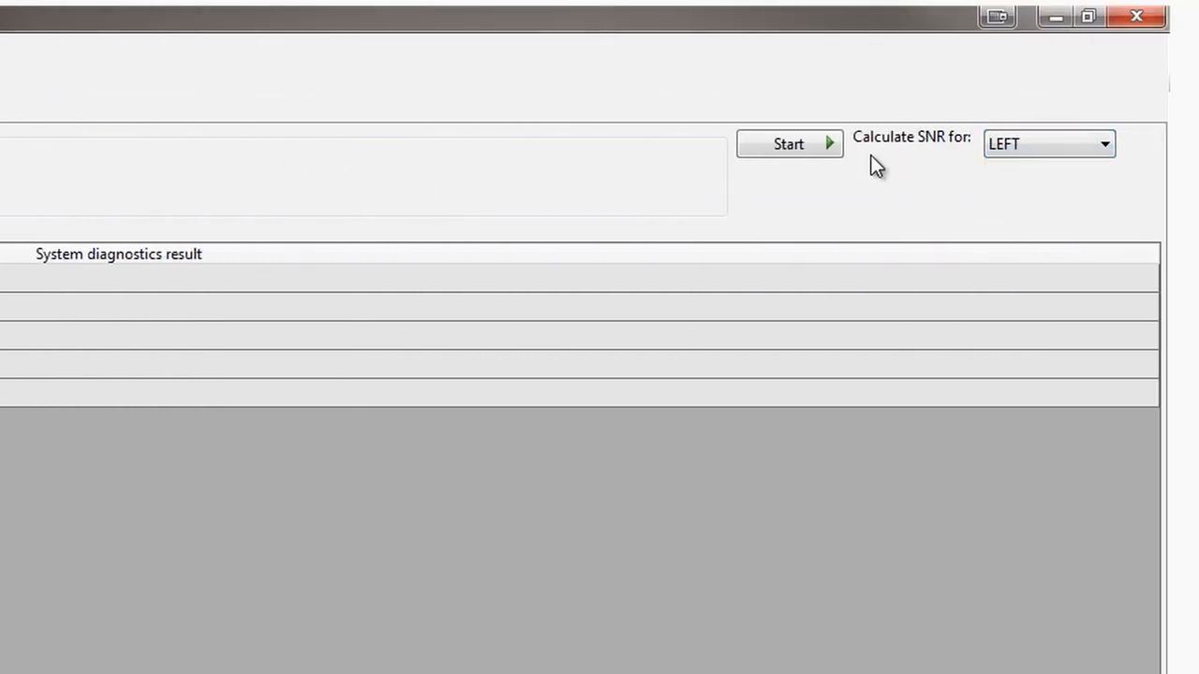
left_click(792, 148)
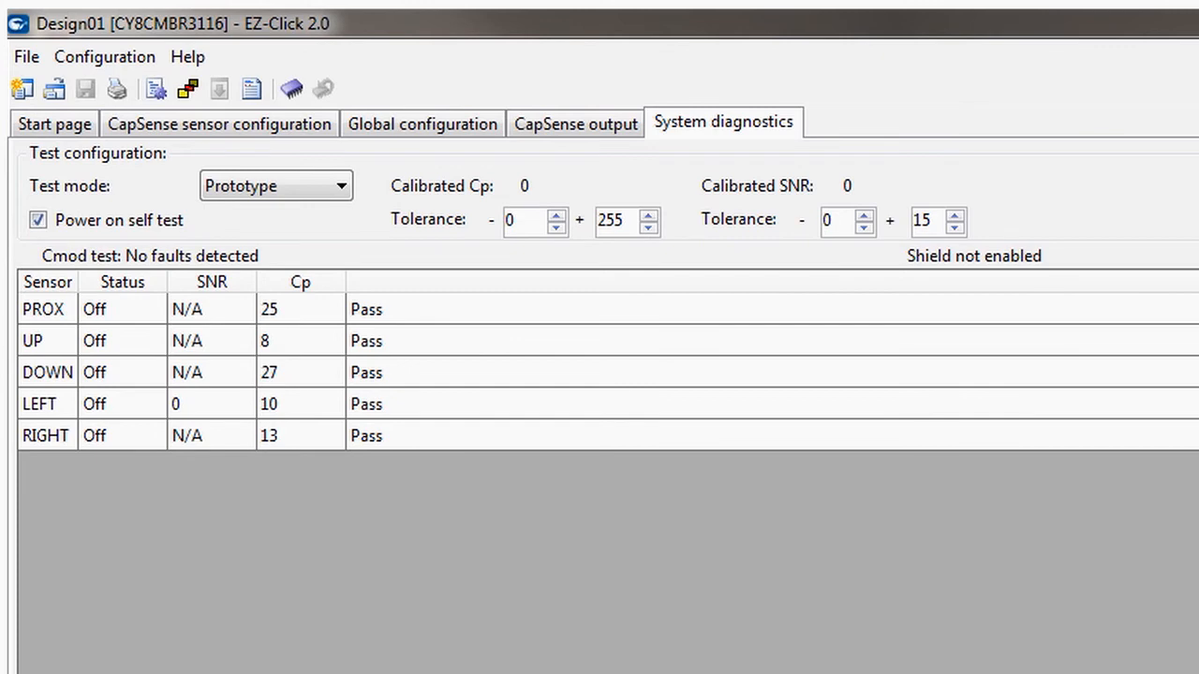
Set the system diagnostics test mode to Production and start the test.
left_click(337, 186)
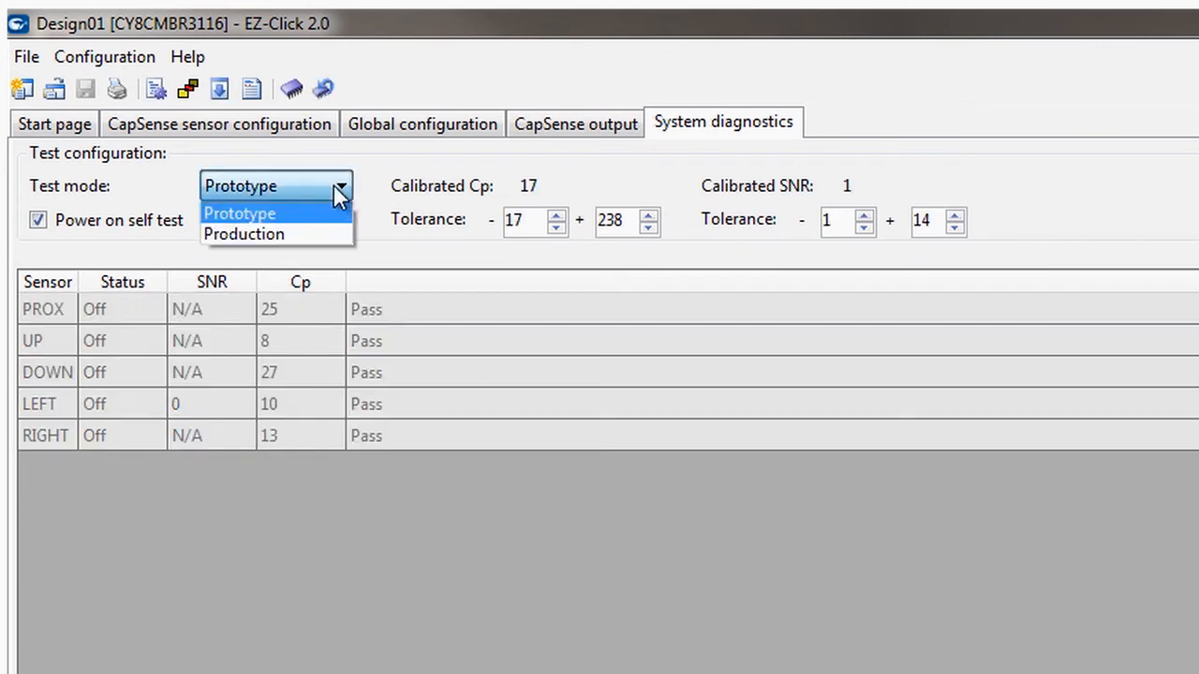
left_click(315, 233)
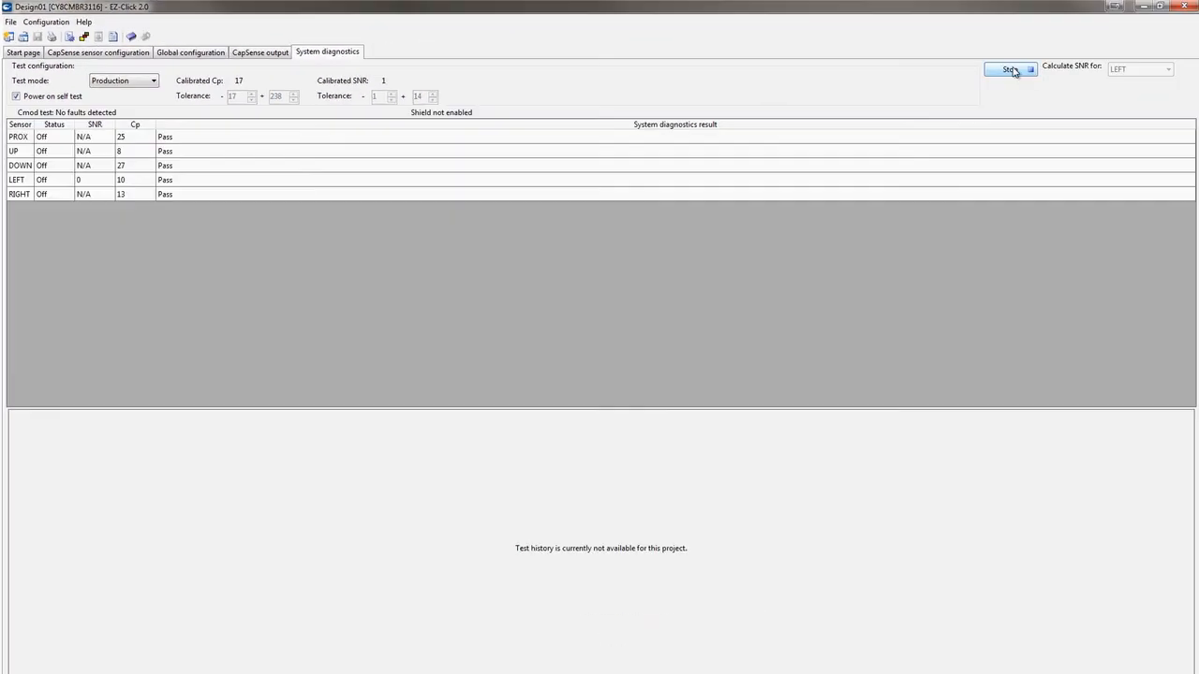
left_click(1010, 70)
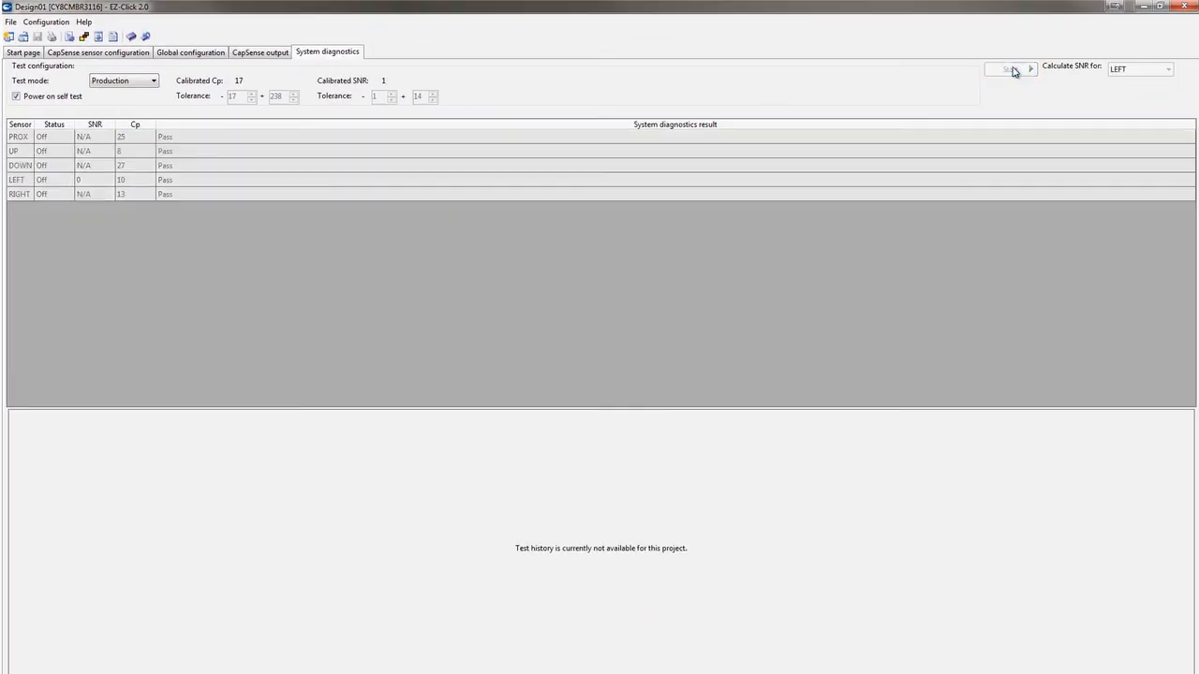